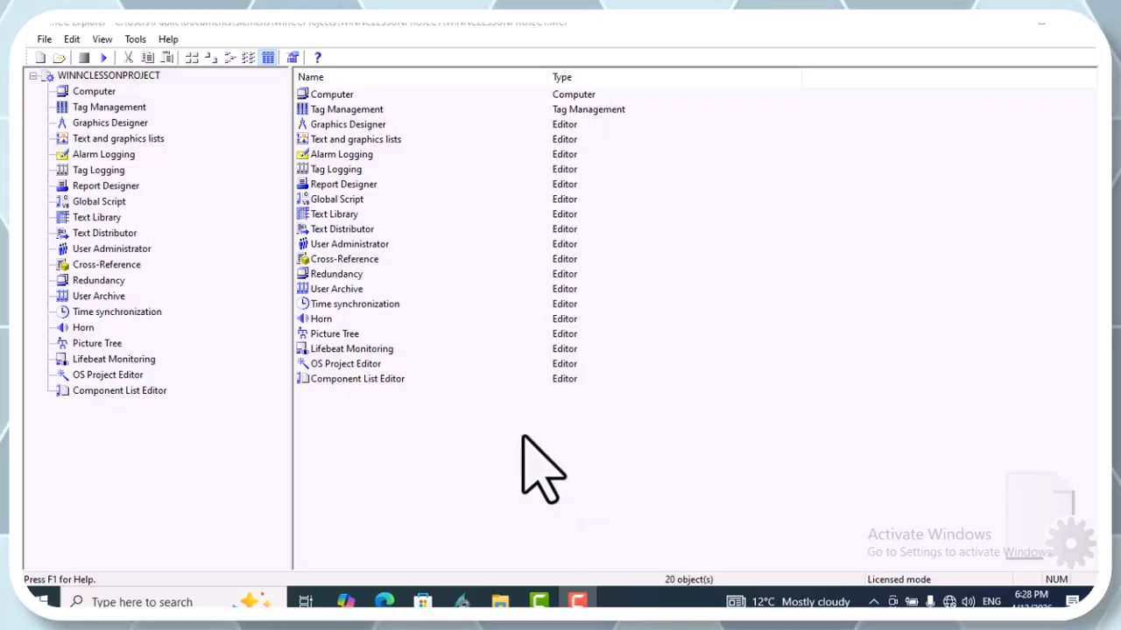
- Open the Tag Management editor and enlarge the editor list to show every editor, checking Alarm logging before returning to Tag Management
{"action": "left_click", "coordinate": [122, 111]}
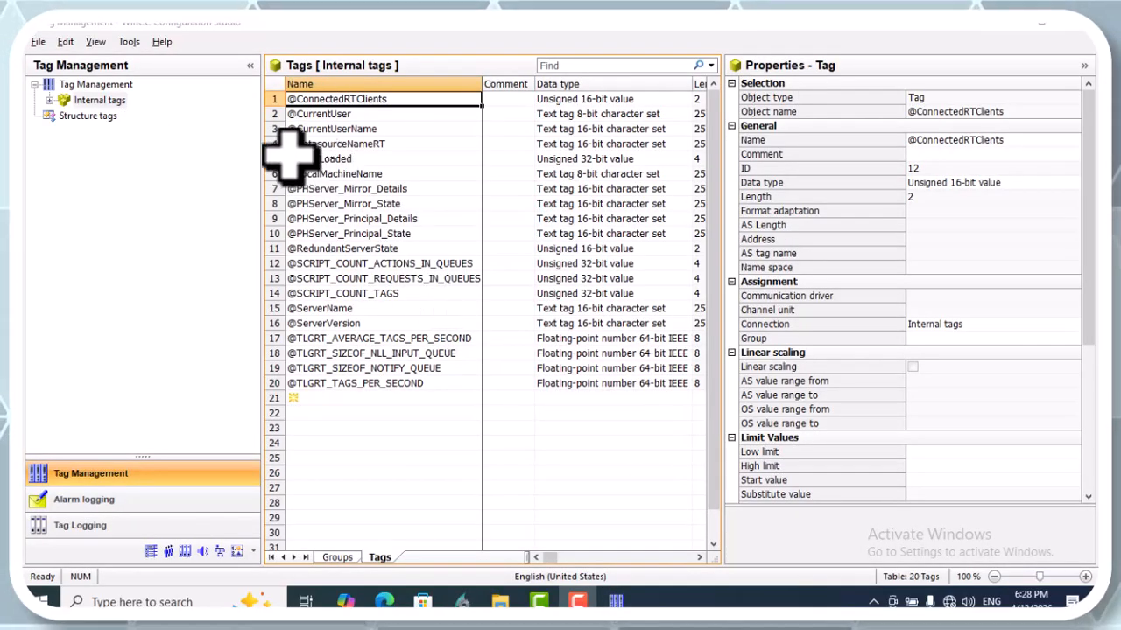
{"action": "left_click_drag", "start_coordinate": [143, 457], "coordinate": [147, 247]}
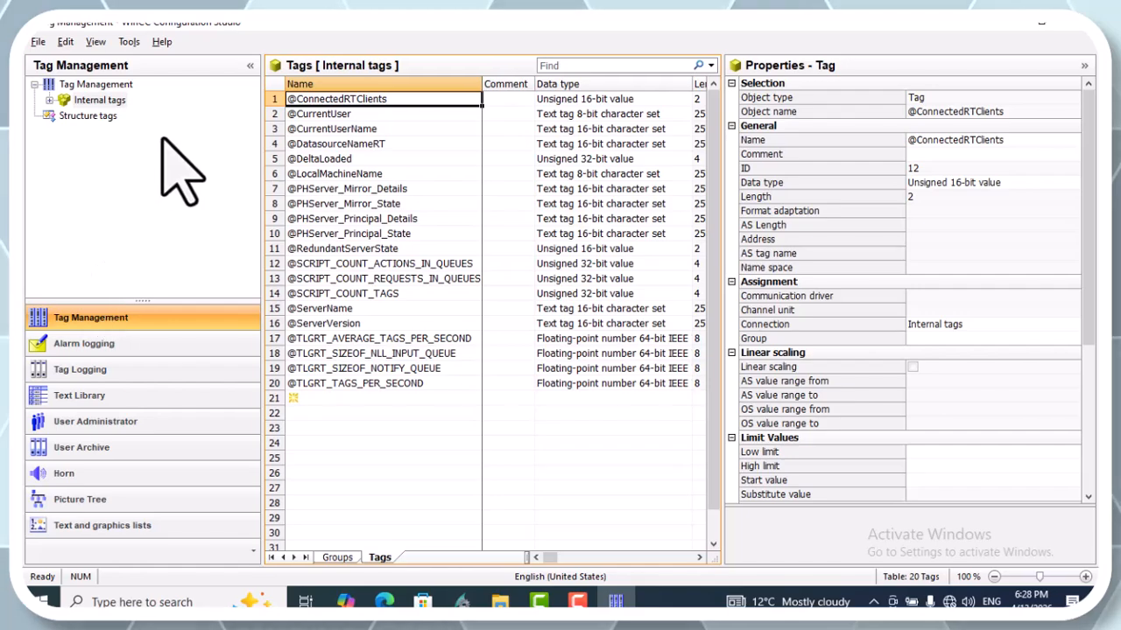
{"action": "left_click", "coordinate": [102, 343]}
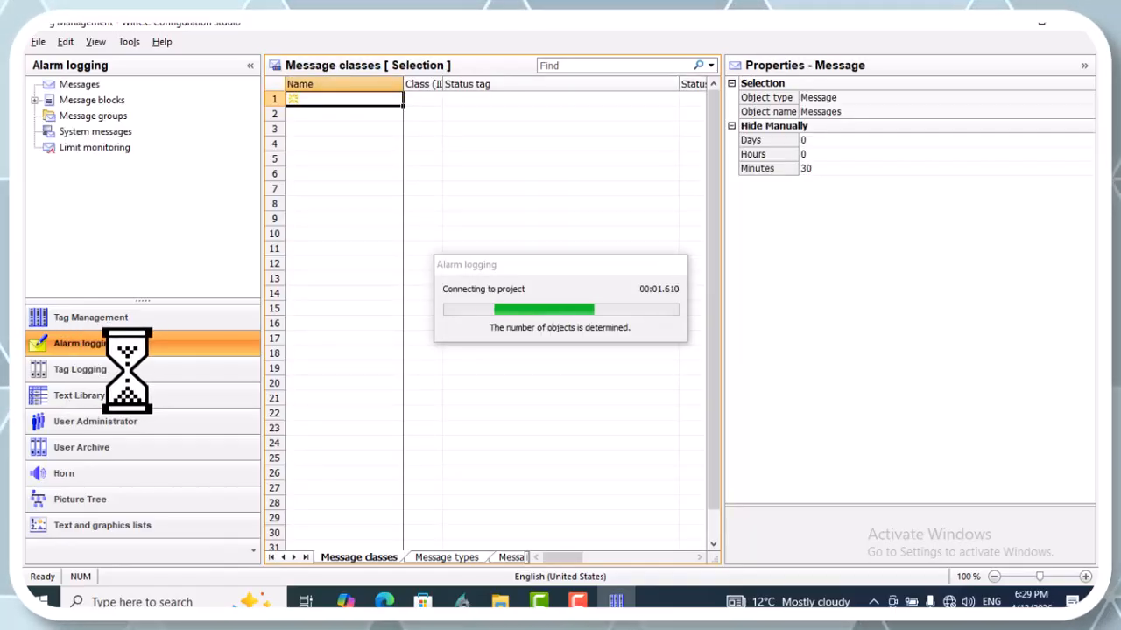
{"action": "left_click", "coordinate": [127, 322]}
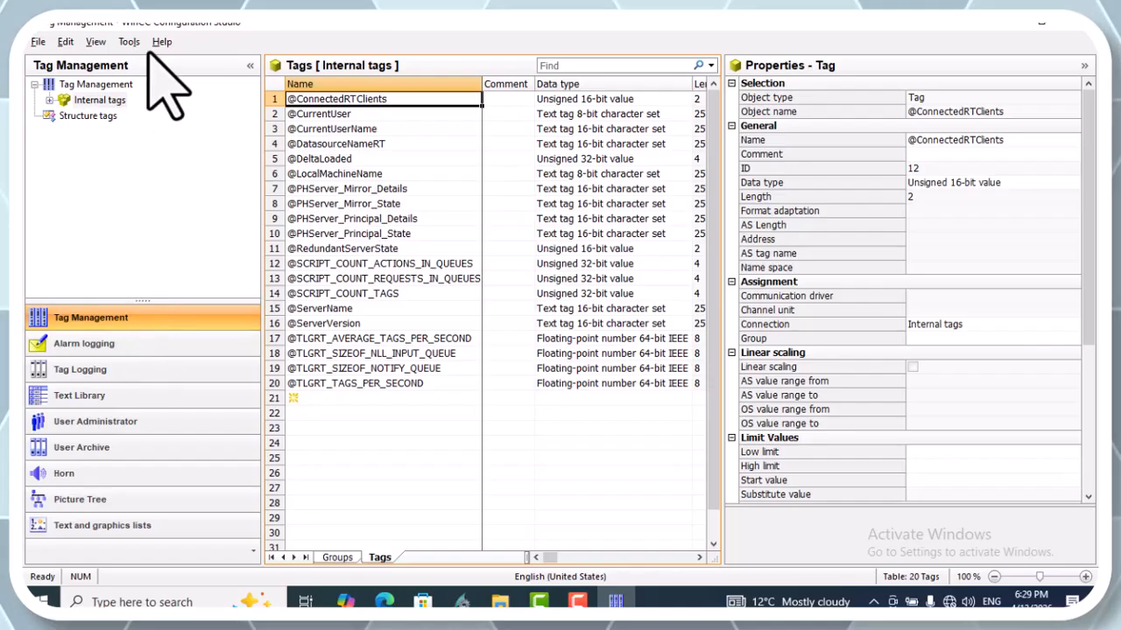
- Expand Internal tags and examine the tags in its ProcessHistorian, Script and TagLoggingRt groups
{"action": "left_click", "coordinate": [91, 102]}
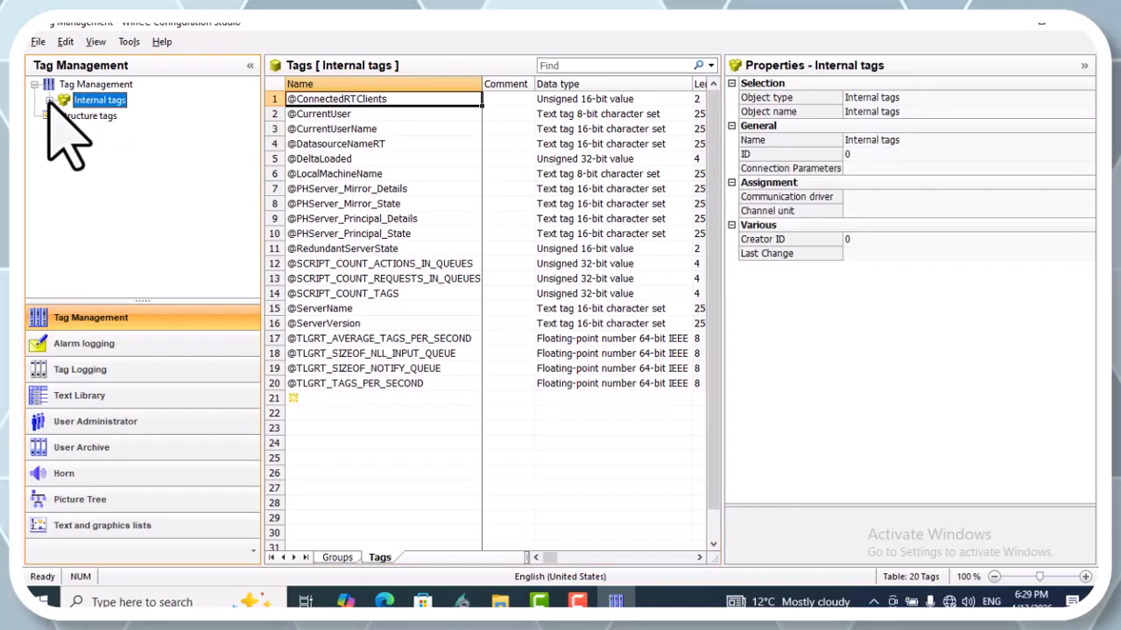
{"action": "left_click", "coordinate": [49, 100]}
{"action": "left_click", "coordinate": [112, 117]}
{"action": "left_click", "coordinate": [106, 132]}
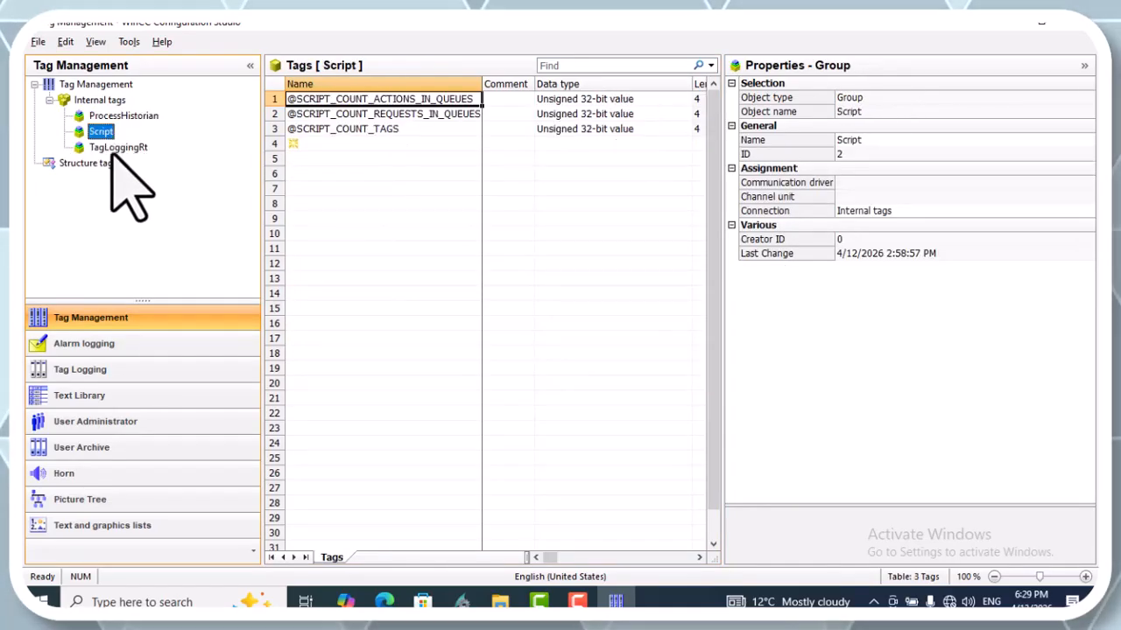
{"action": "left_click", "coordinate": [112, 147]}
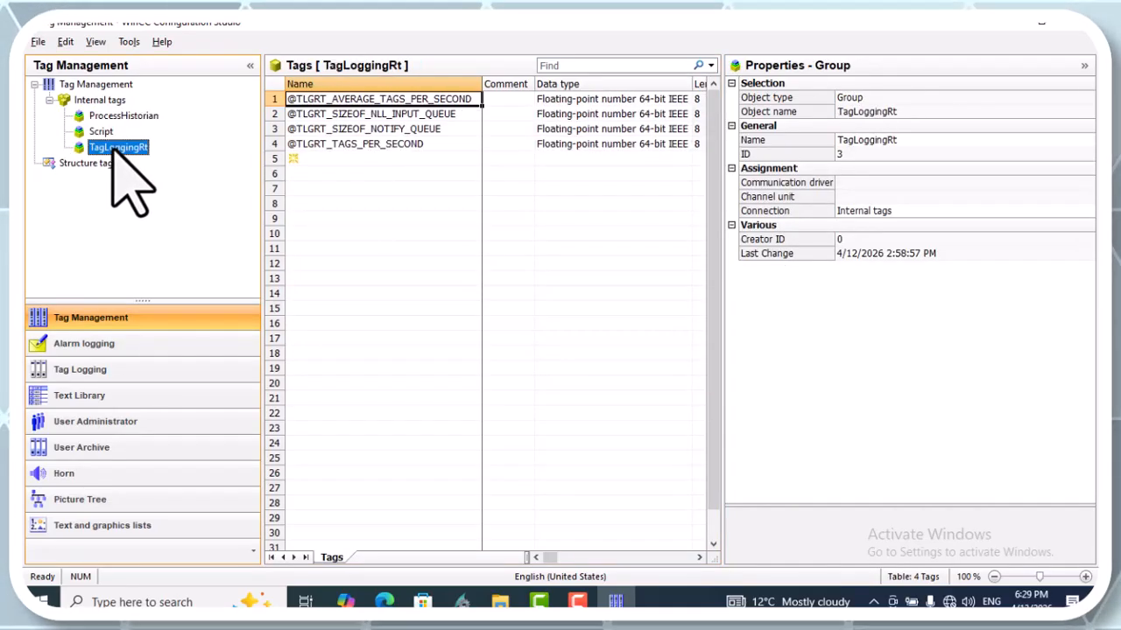
{"action": "left_click", "coordinate": [100, 99]}
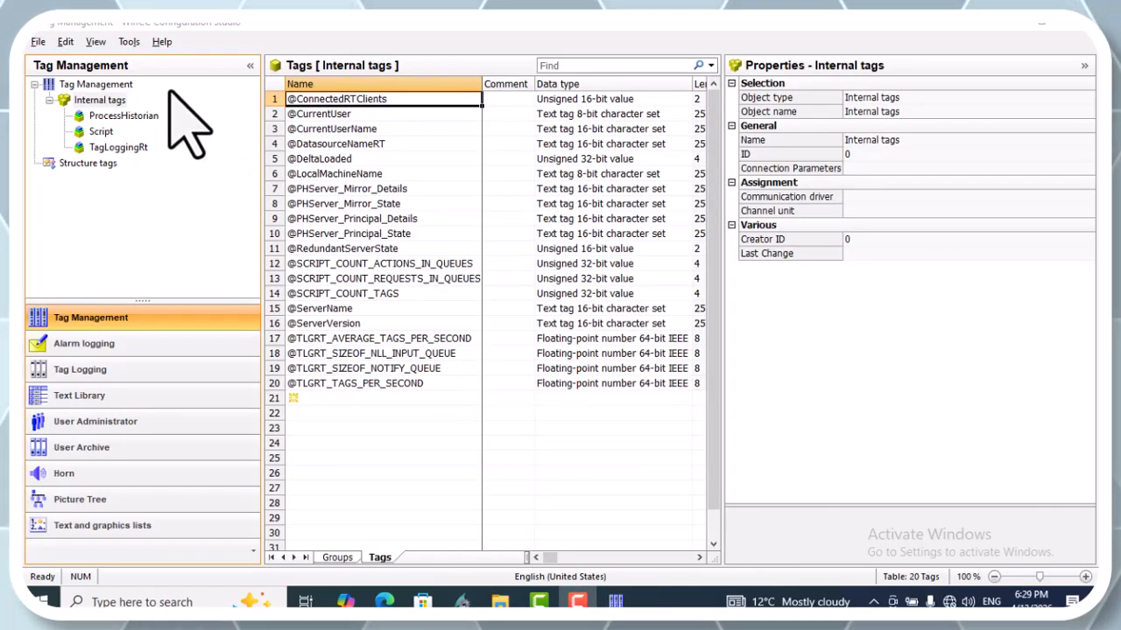
- Add the SIMATIC S7 Protocol Suite communication driver to Tag Management
{"action": "right_click", "coordinate": [123, 89]}
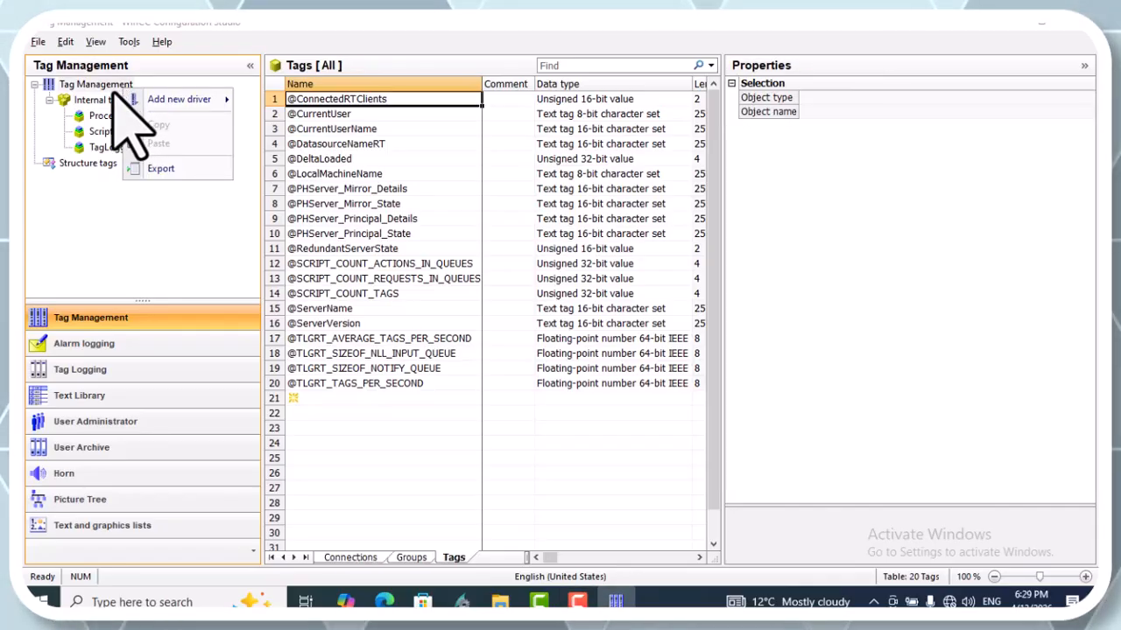
{"action": "mouse_move", "coordinate": [170, 99]}
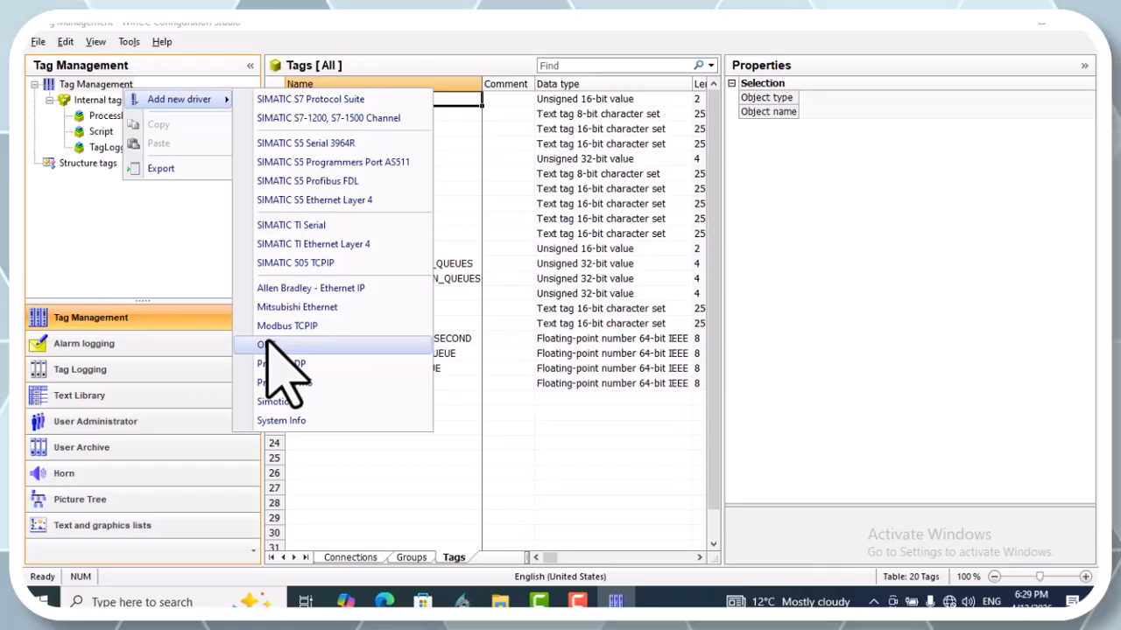
{"action": "left_click", "coordinate": [368, 104]}
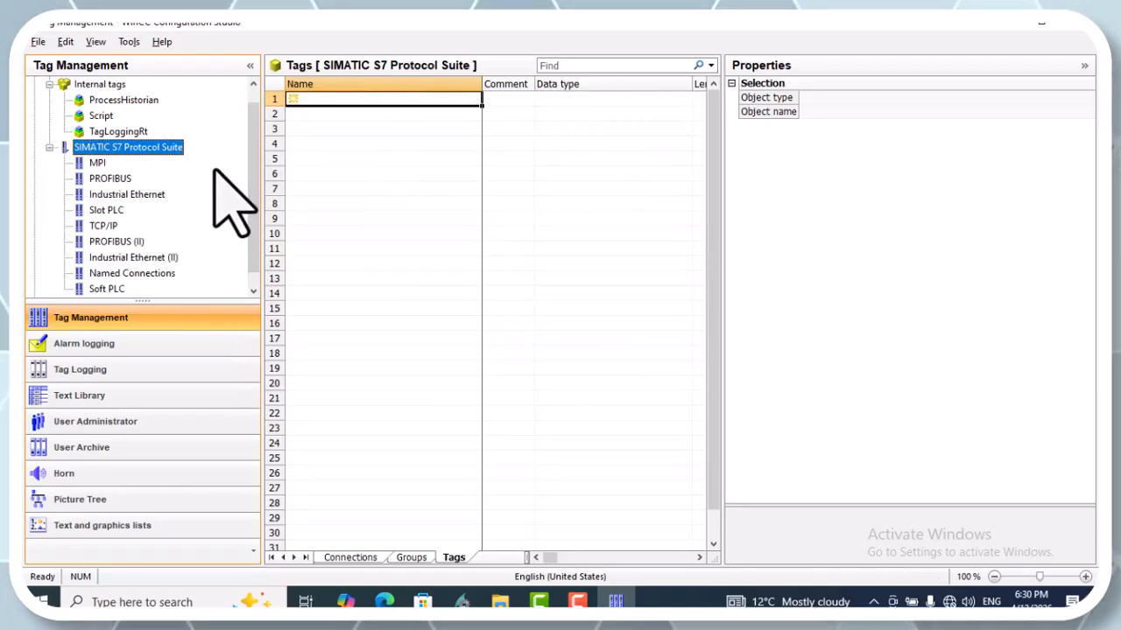
- Examine the channel units of the SIMATIC S7 Protocol Suite driver, from MPI through Named Connections
{"action": "left_click", "coordinate": [97, 162]}
{"action": "left_click", "coordinate": [109, 178]}
{"action": "left_click", "coordinate": [122, 195]}
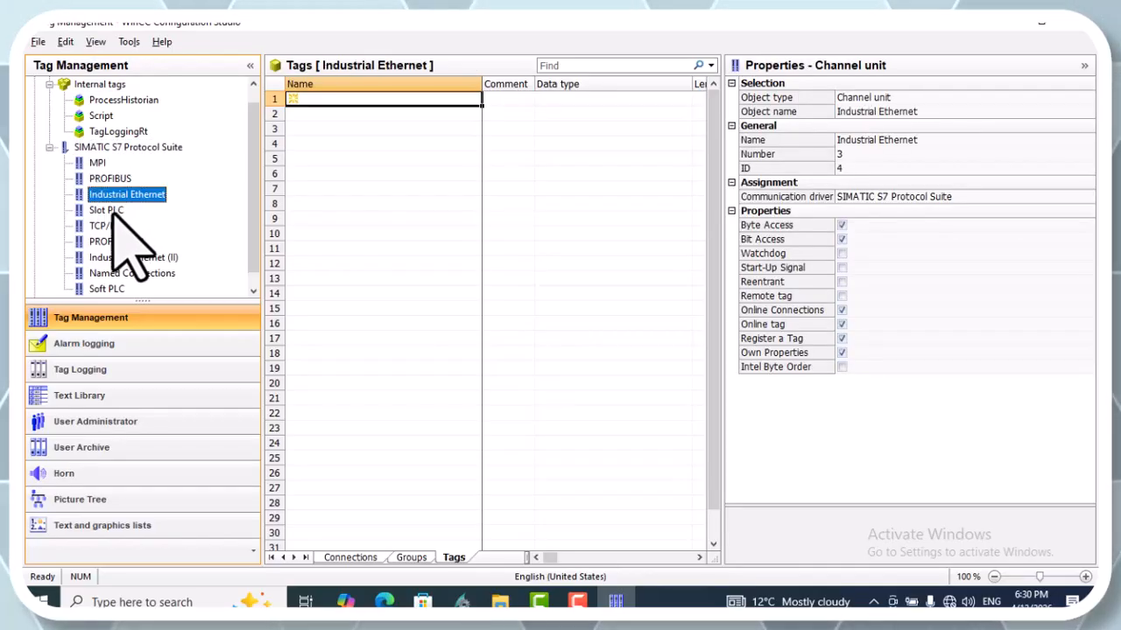
{"action": "left_click", "coordinate": [110, 211]}
{"action": "left_click", "coordinate": [109, 226]}
{"action": "left_click", "coordinate": [115, 242]}
{"action": "left_click", "coordinate": [123, 257]}
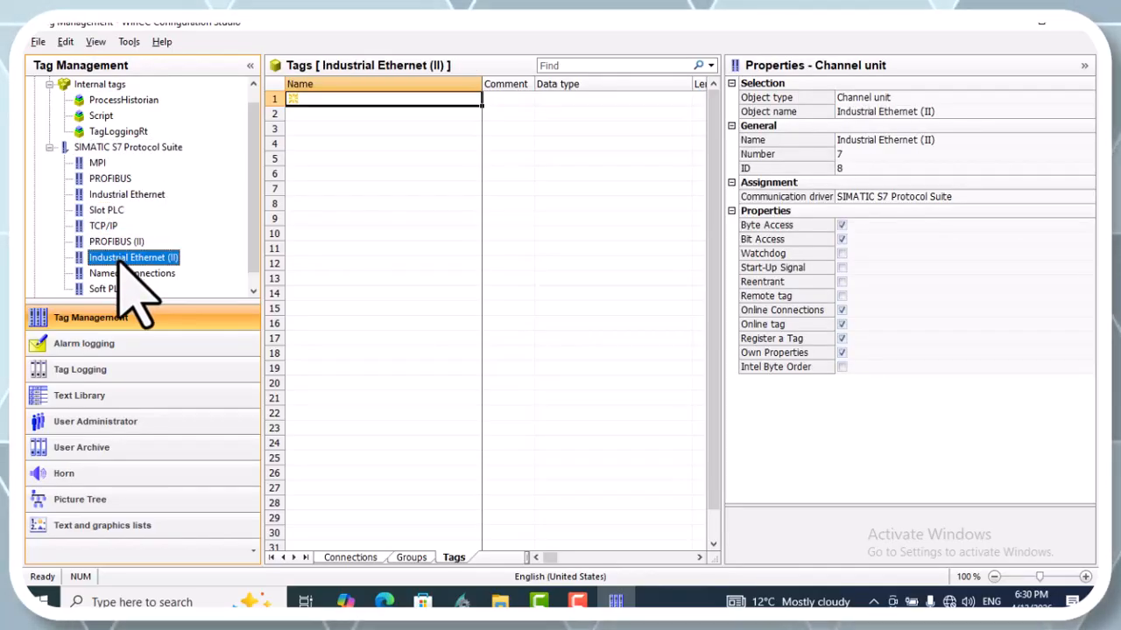
{"action": "left_click", "coordinate": [123, 273]}
{"action": "scroll", "coordinate": [254, 236], "scroll_direction": "down", "scroll_amount": 1}
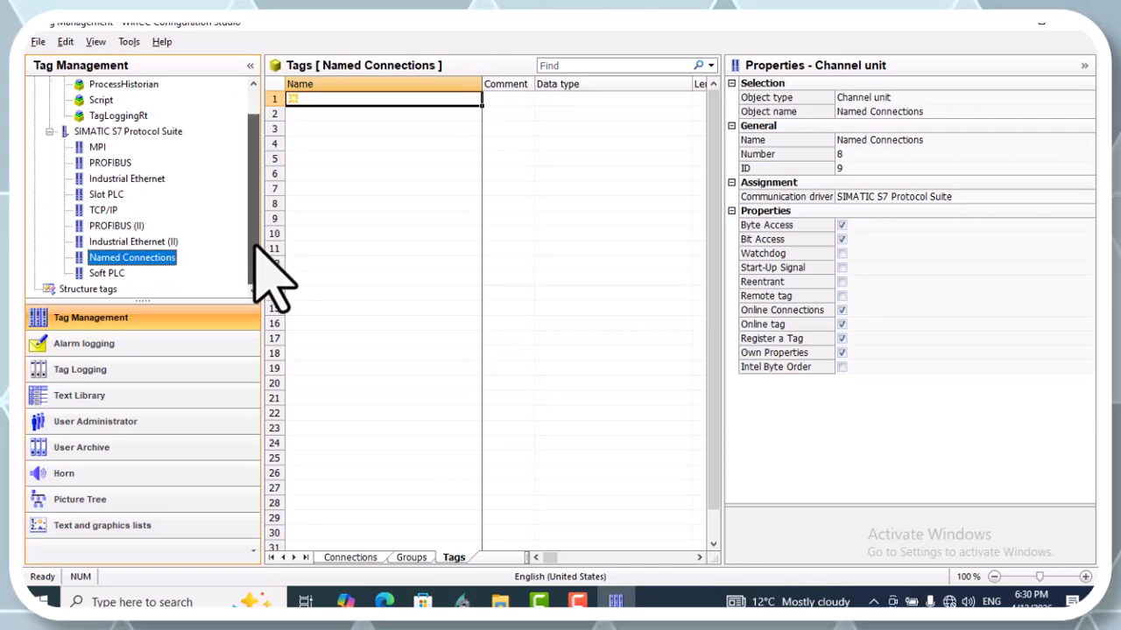
- Create a new connection named TestLessons under the TCP/IP channel unit of the SIMATIC S7 Protocol Suite
{"action": "left_click", "coordinate": [101, 210]}
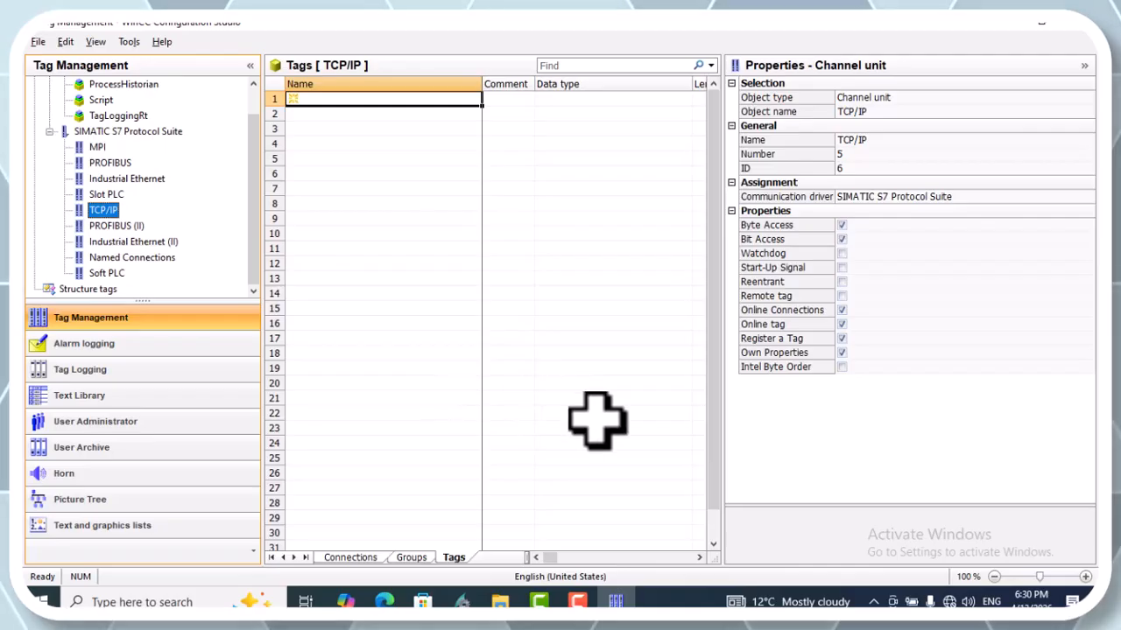
{"action": "left_click", "coordinate": [686, 508]}
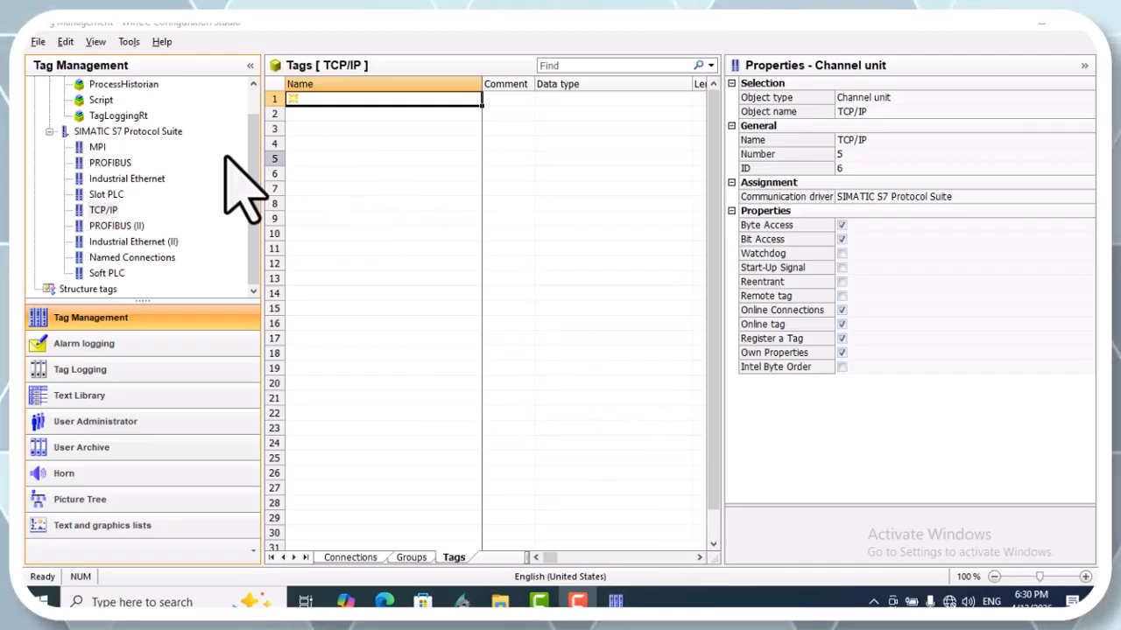
{"action": "right_click", "coordinate": [107, 211]}
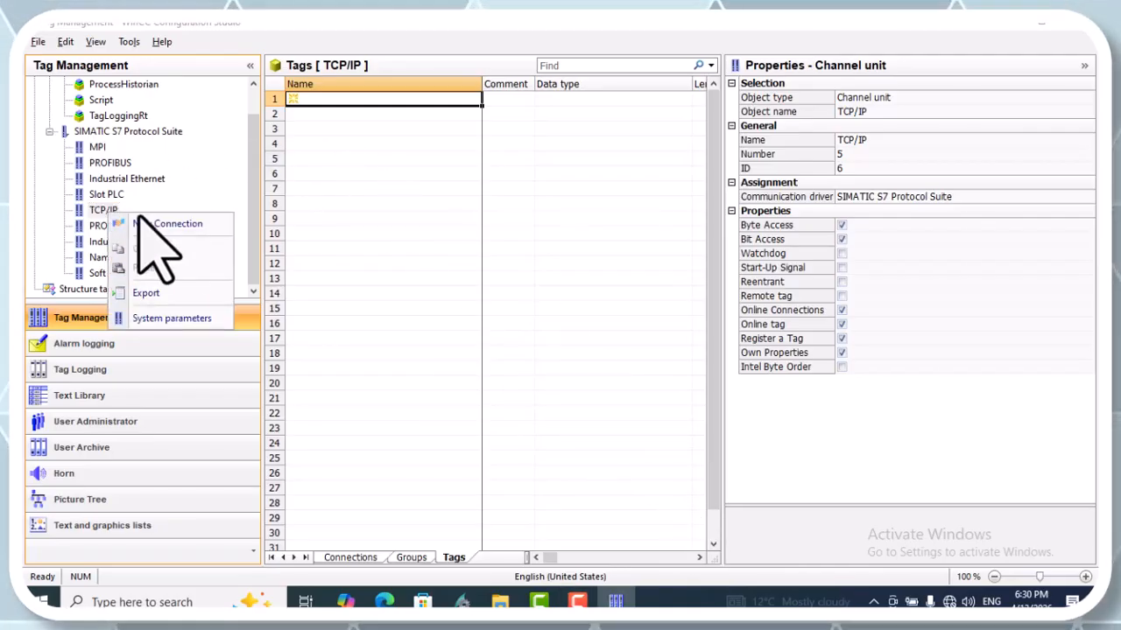
{"action": "left_click", "coordinate": [186, 225]}
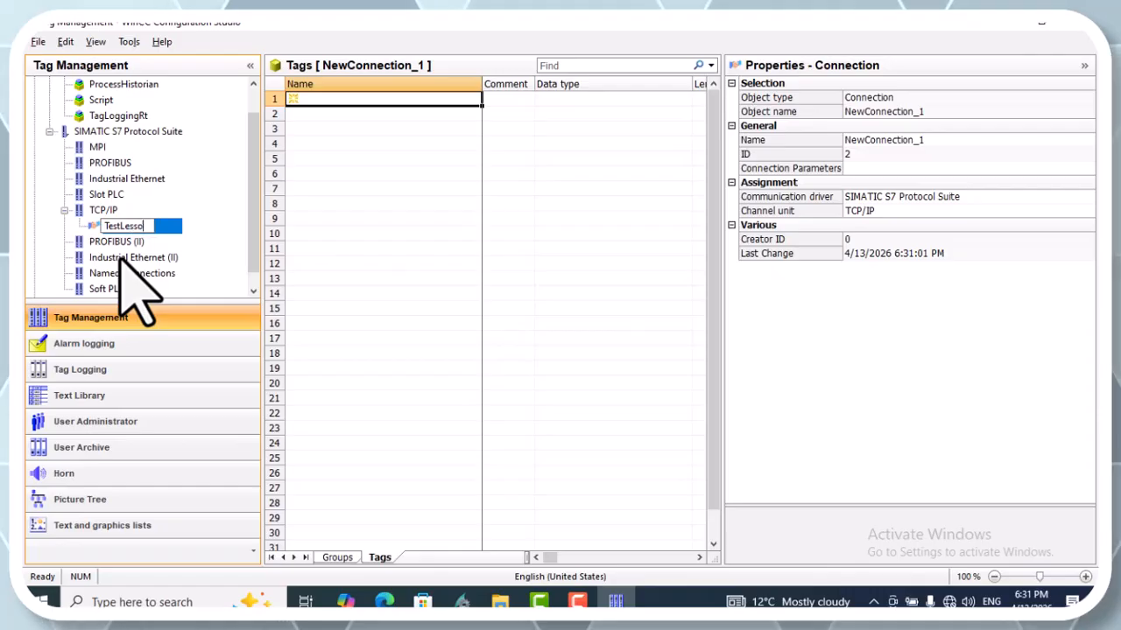
{"action": "type", "text": "TestLessons"}
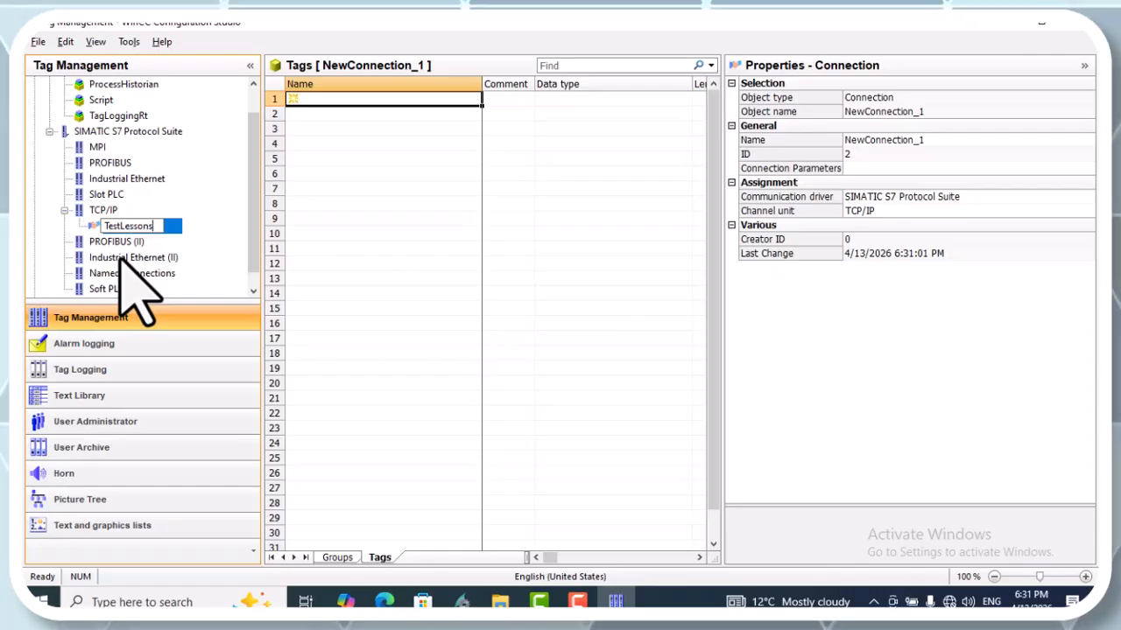
{"action": "key", "text": "Return"}
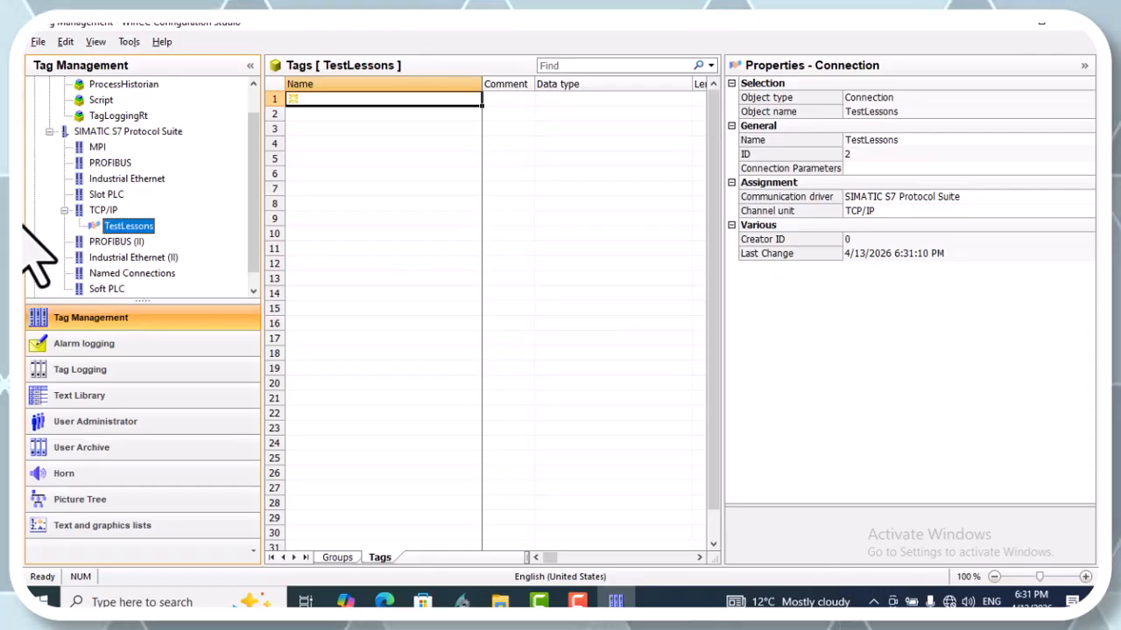
- Set the TestLessons connection parameters to IP address 192.168.3.20 and slot number 2
{"action": "right_click", "coordinate": [137, 232]}
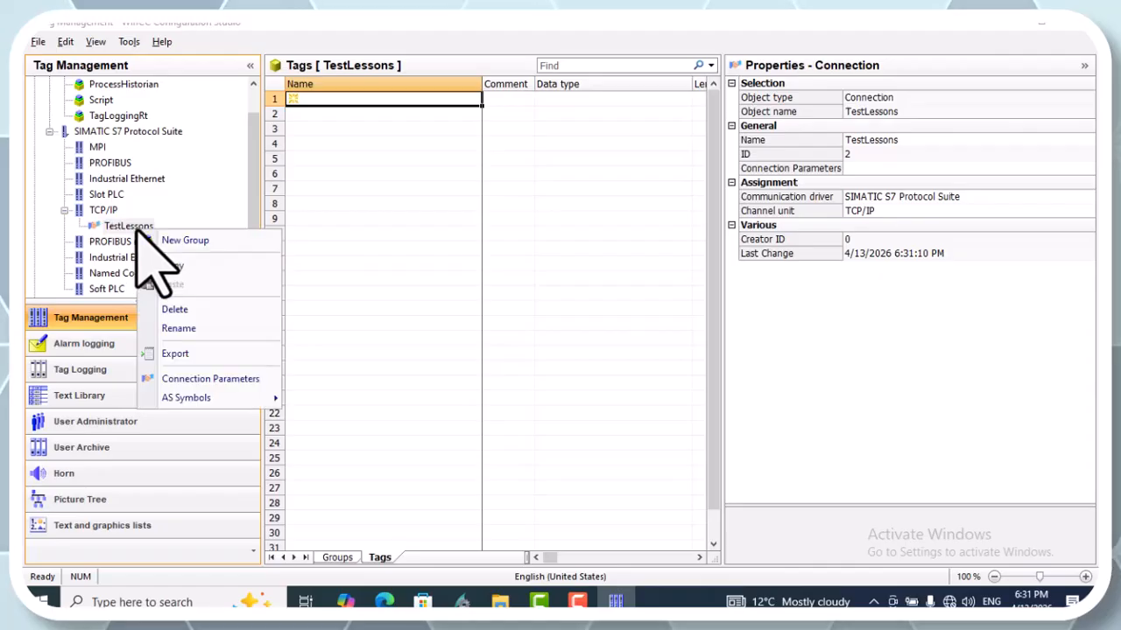
{"action": "left_click", "coordinate": [214, 379]}
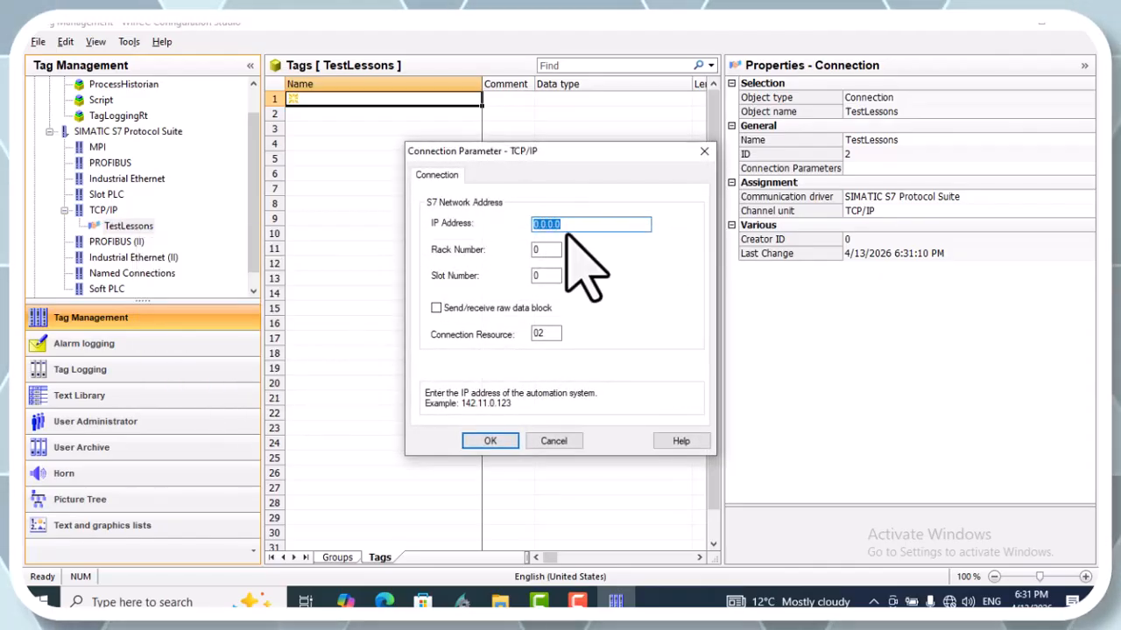
{"action": "type", "text": "1"}
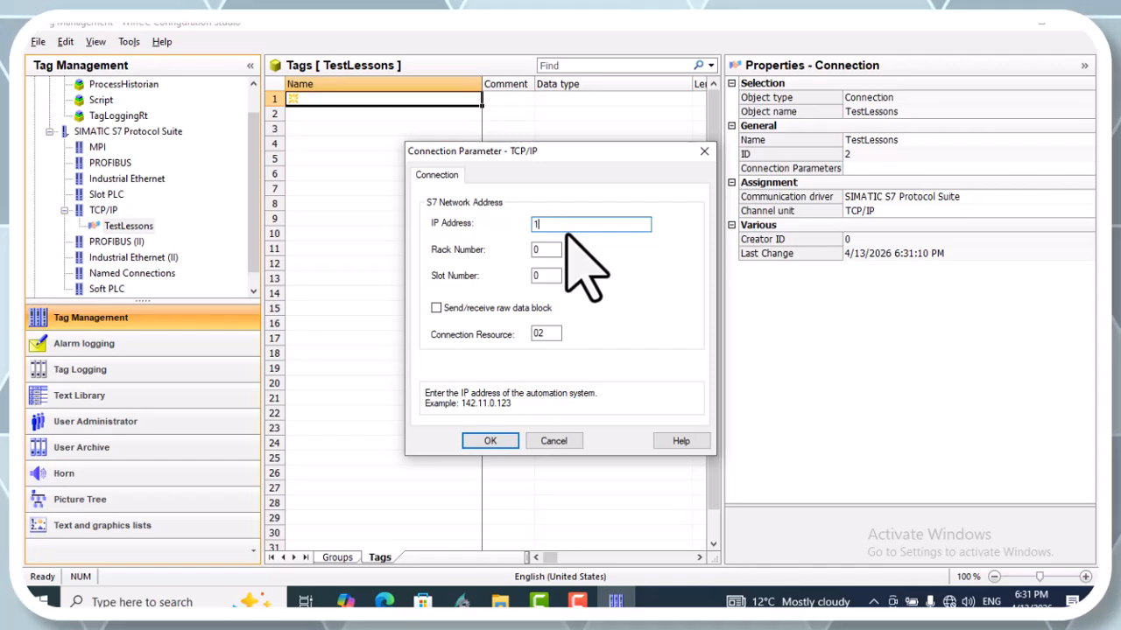
{"action": "type", "text": "92.168.3."}
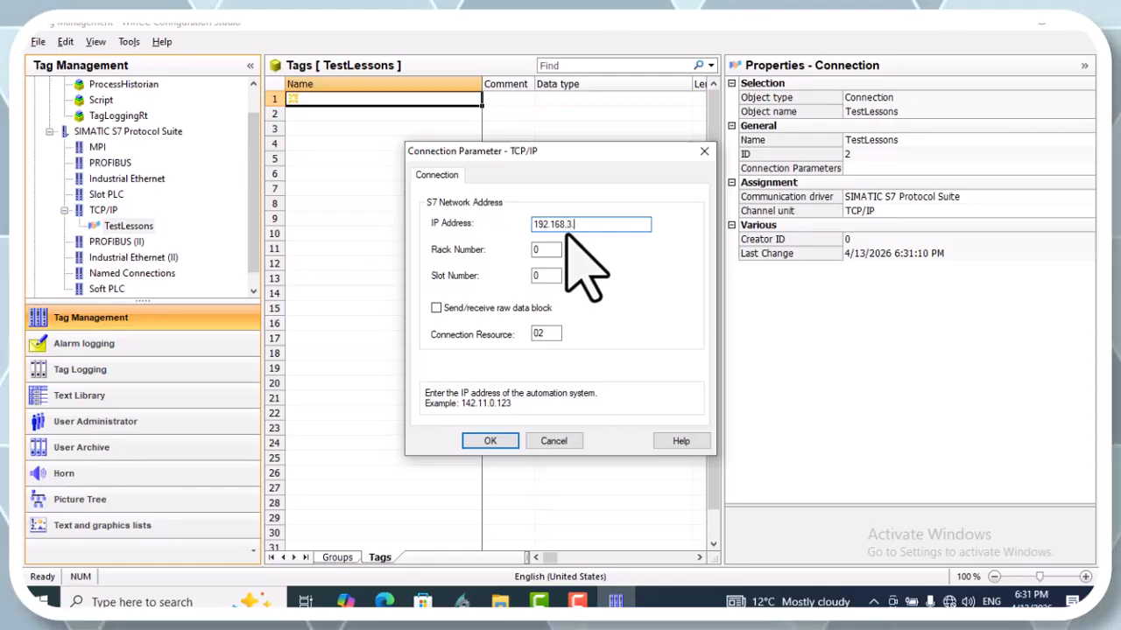
{"action": "type", "text": "20"}
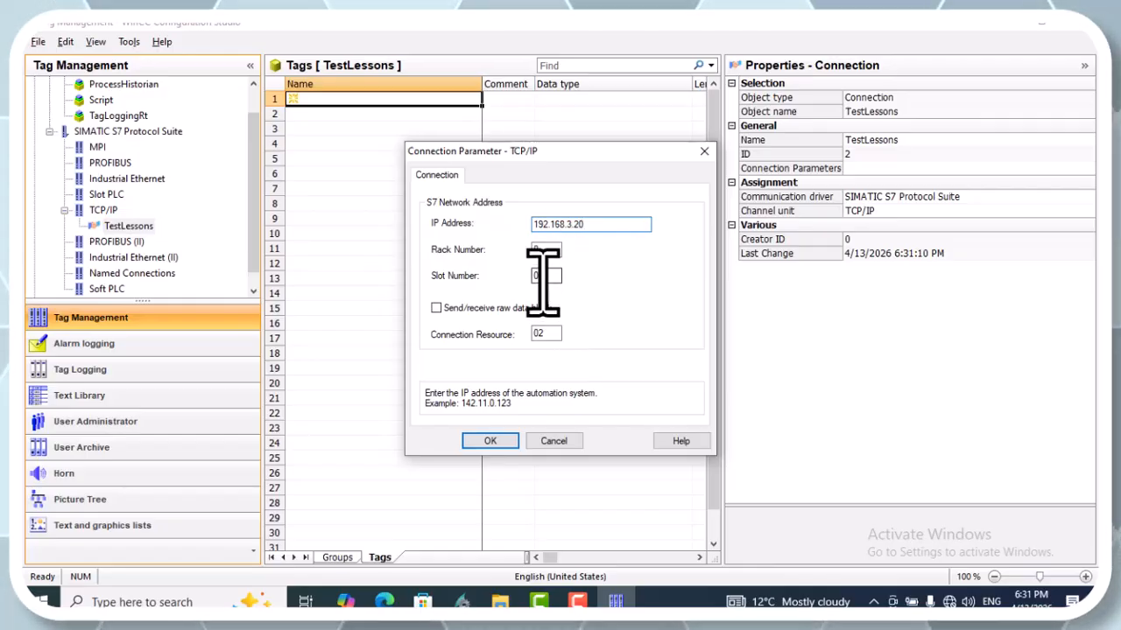
{"action": "double_click", "coordinate": [543, 277]}
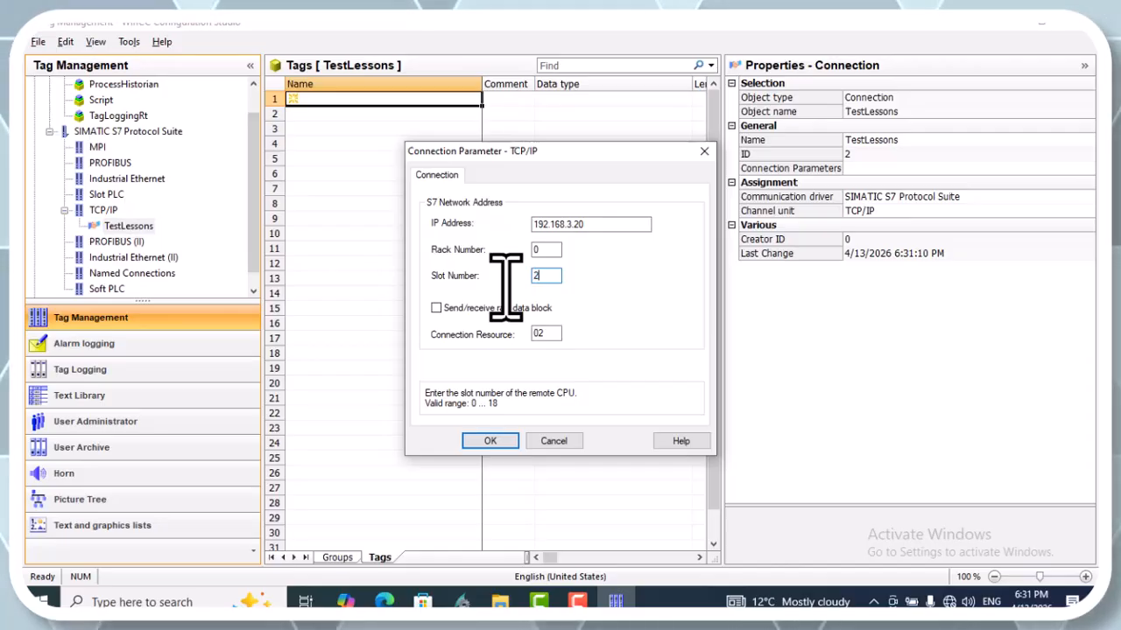
{"action": "left_click", "coordinate": [709, 507]}
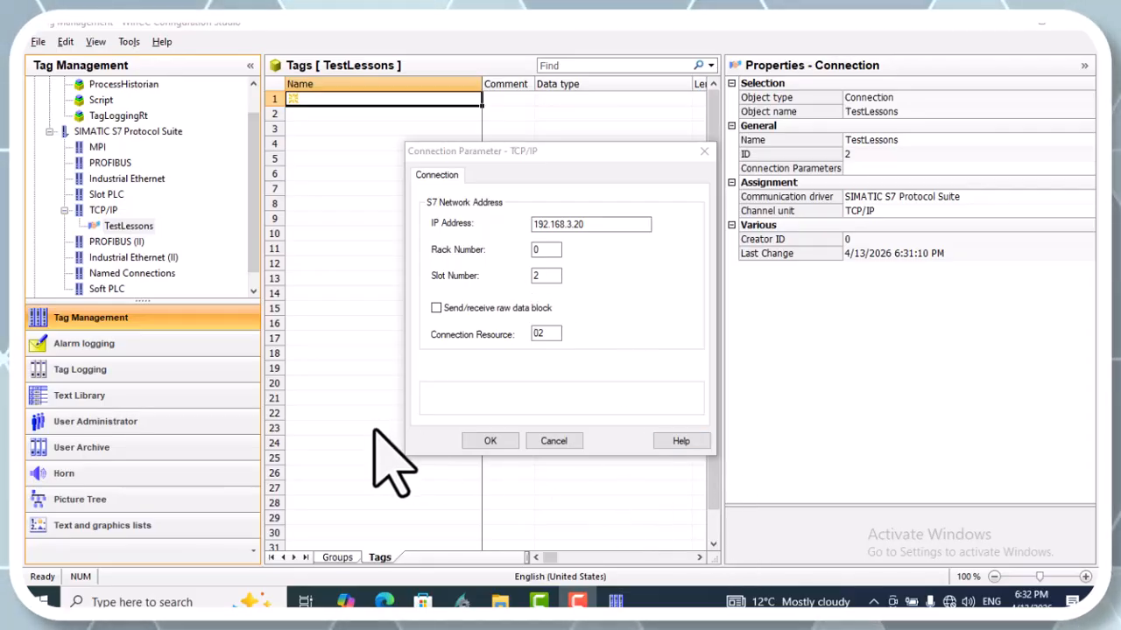
{"action": "left_click", "coordinate": [490, 440]}
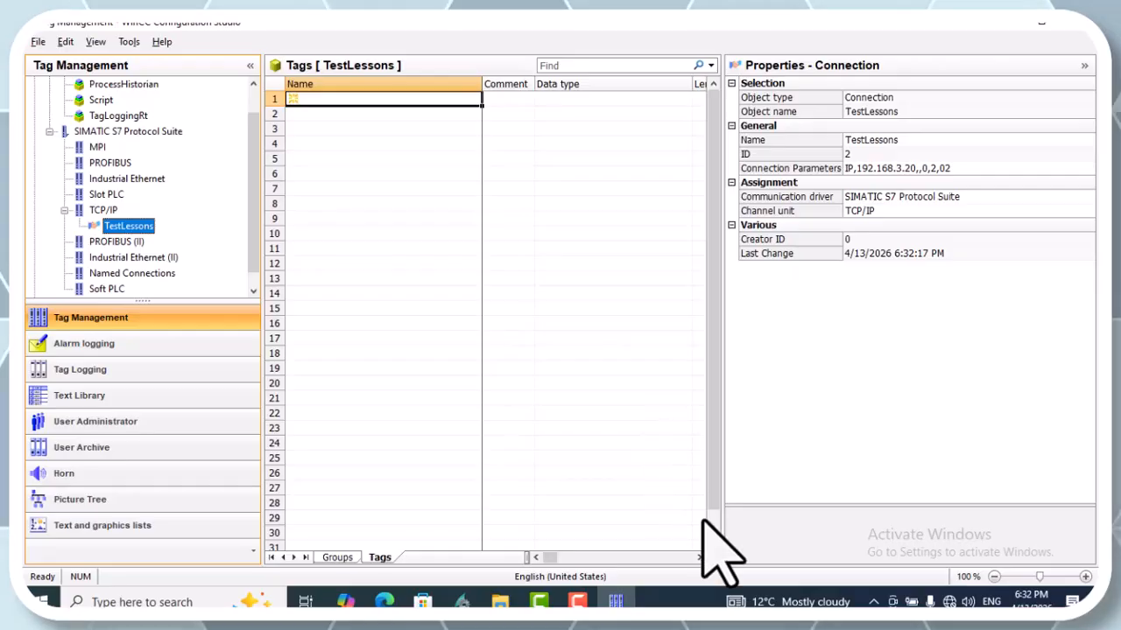
- Create a new tag group named PROSES under the TestLessons connection
{"action": "right_click", "coordinate": [128, 228]}
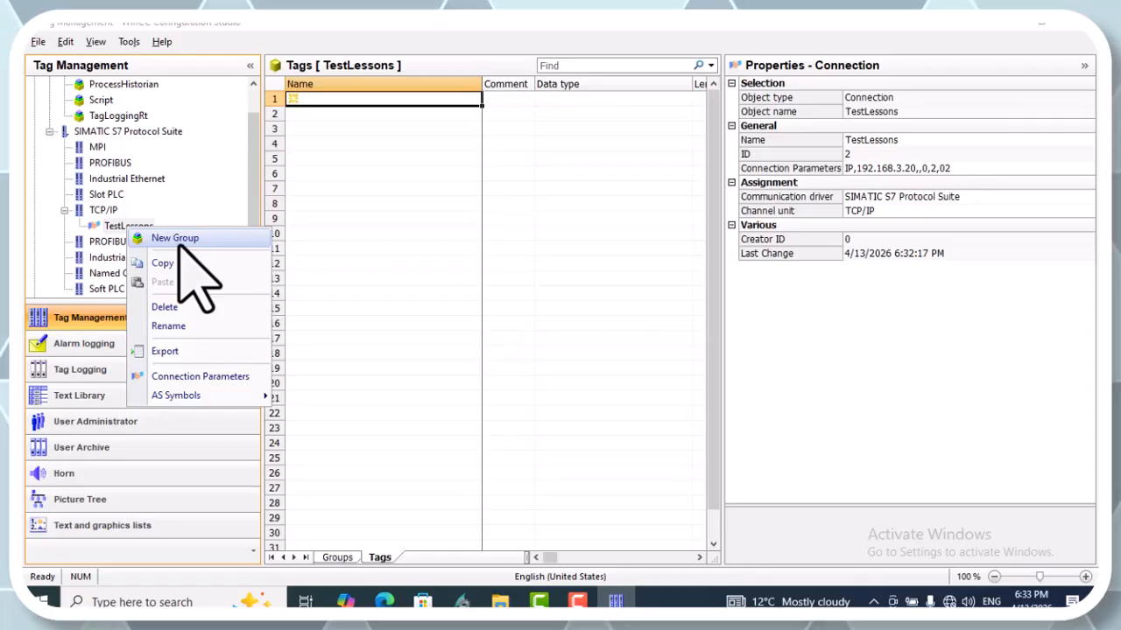
{"action": "left_click", "coordinate": [179, 238]}
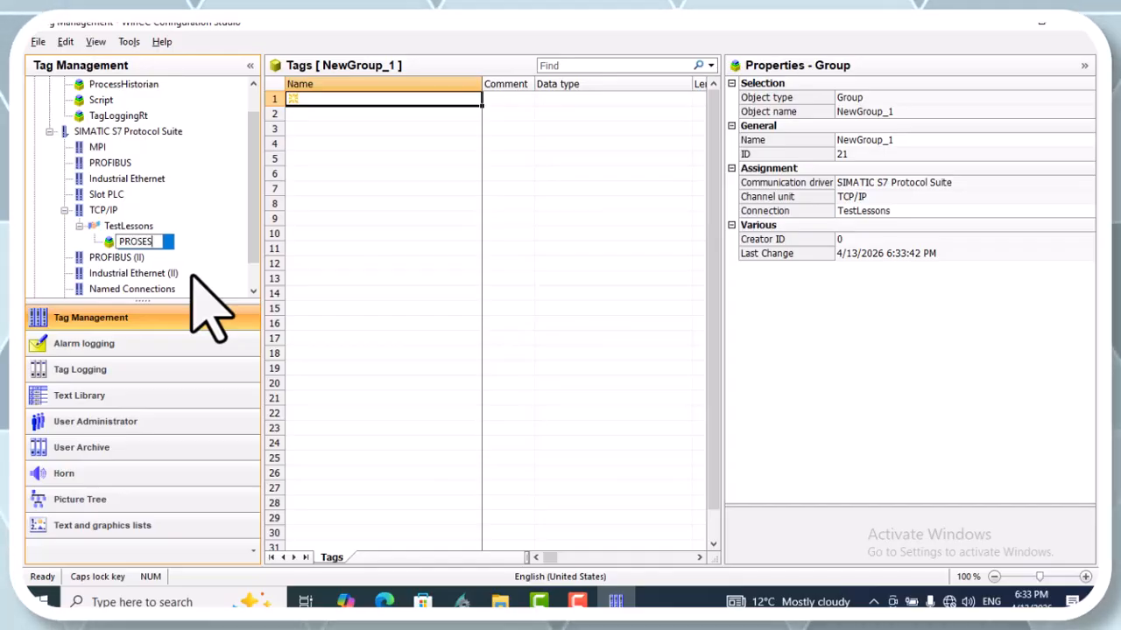
{"action": "key", "text": "Return"}
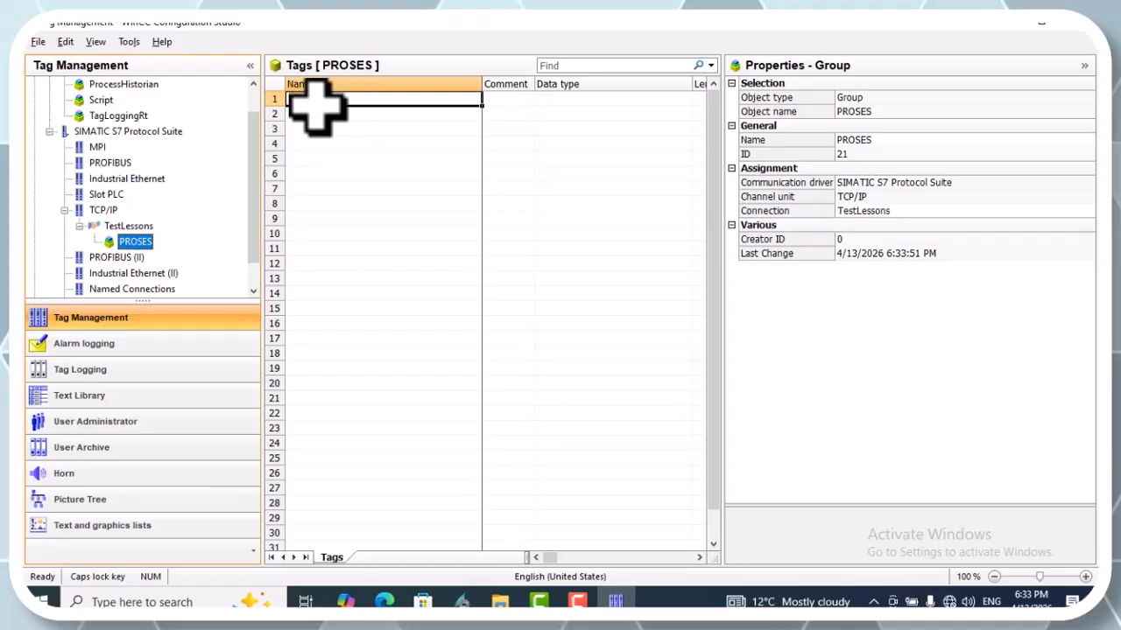
- Review the tag tables and properties of the TestLessons connection and its PROSES group
{"action": "left_click", "coordinate": [131, 227]}
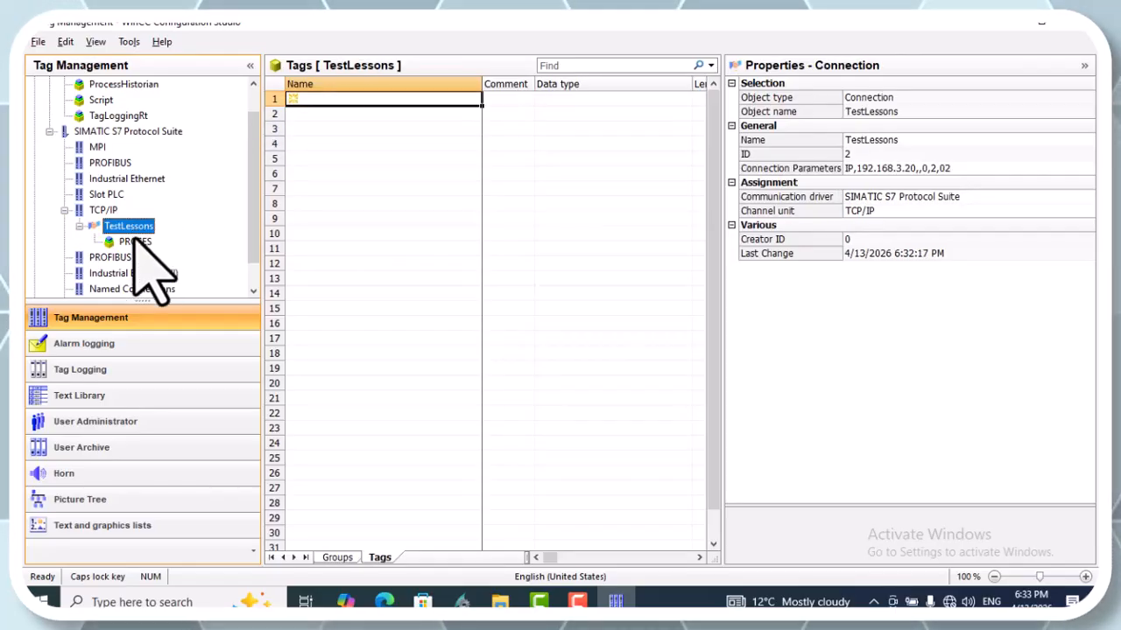
{"action": "left_click", "coordinate": [136, 242]}
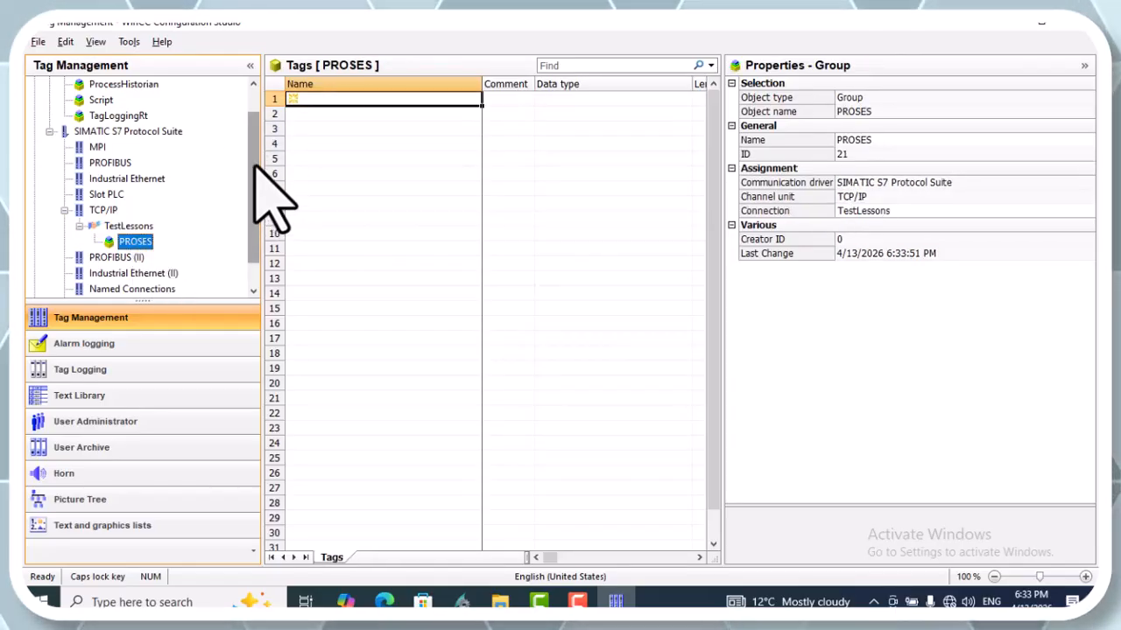
{"action": "scroll", "coordinate": [261, 149], "scroll_direction": "up", "scroll_amount": 1}
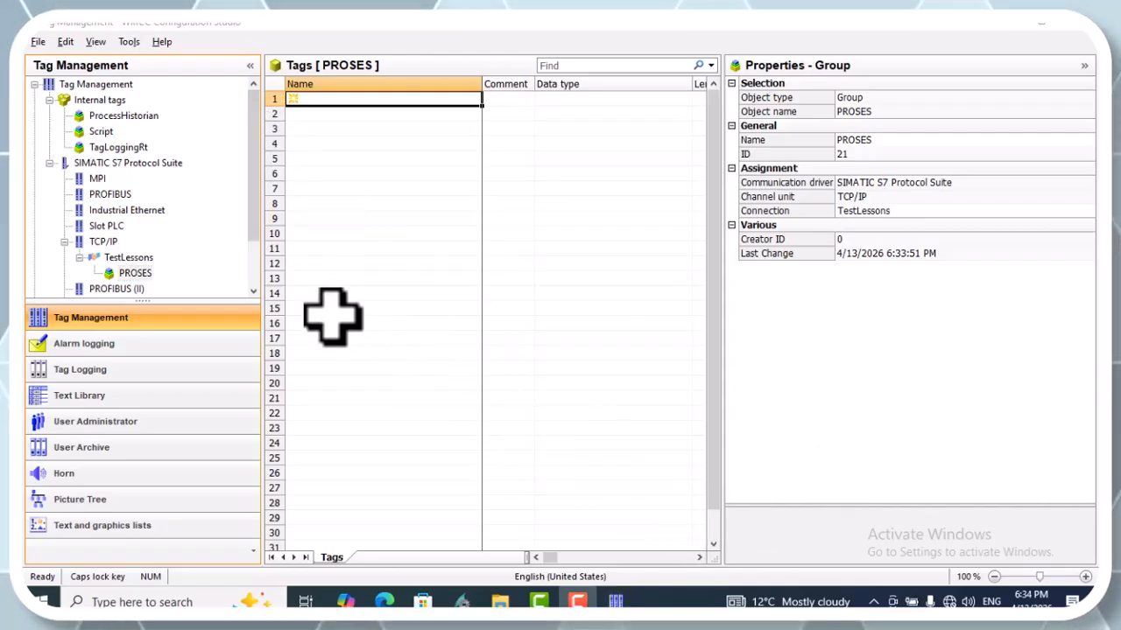
{"action": "left_click", "coordinate": [140, 255]}
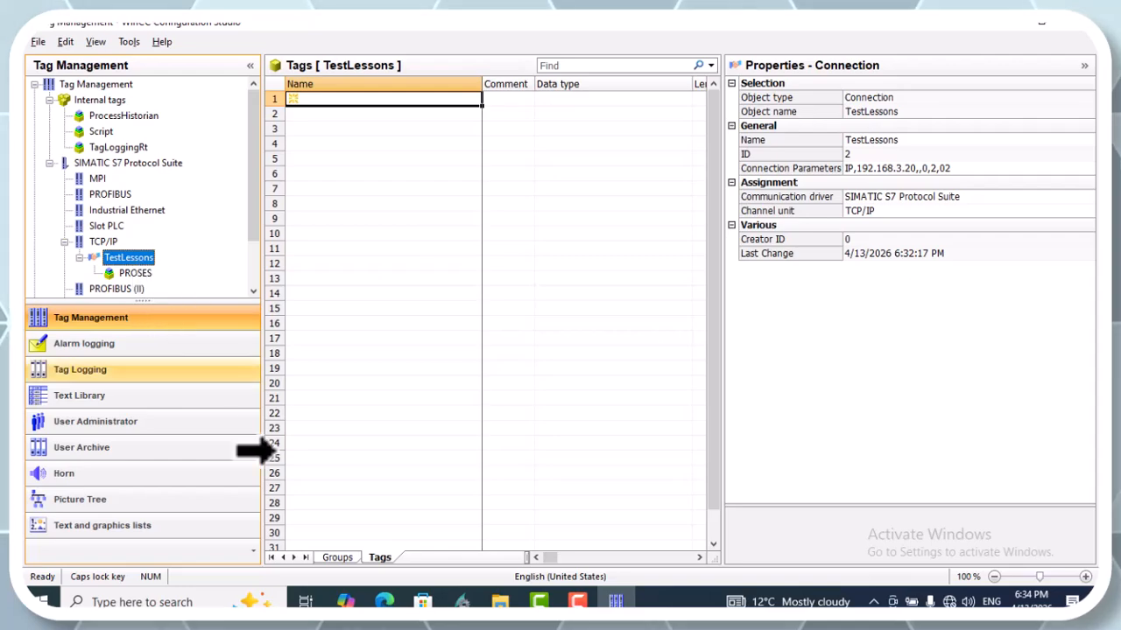
- Add a tag named TANK1 to the PROSES group and set its data type to Unsigned 16-bit value
{"action": "left_click", "coordinate": [337, 558]}
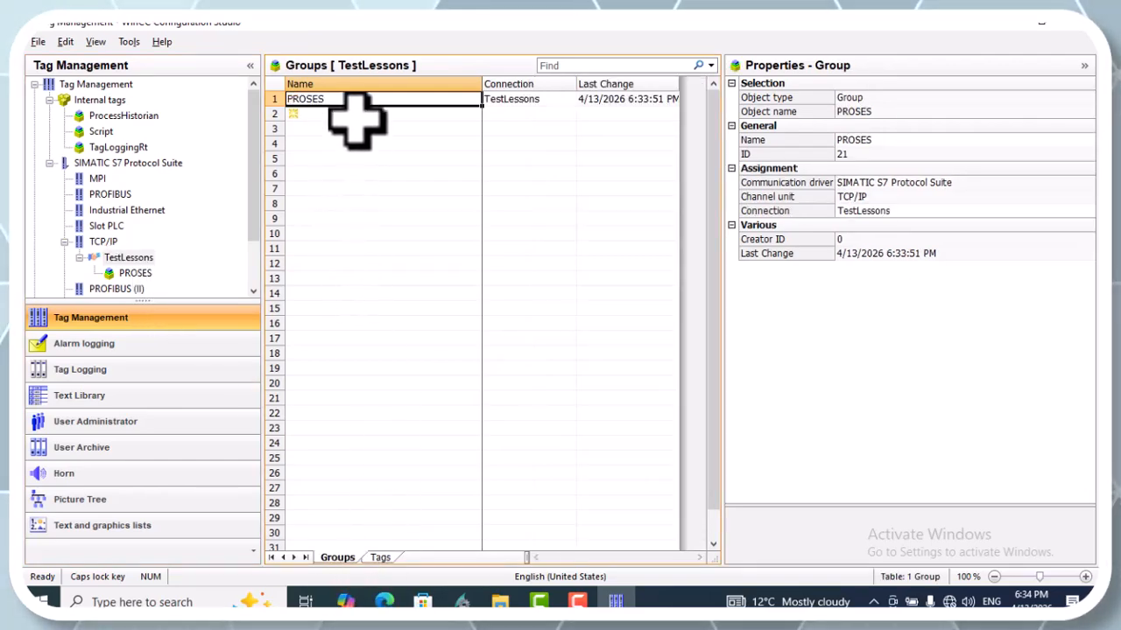
{"action": "left_click", "coordinate": [136, 273]}
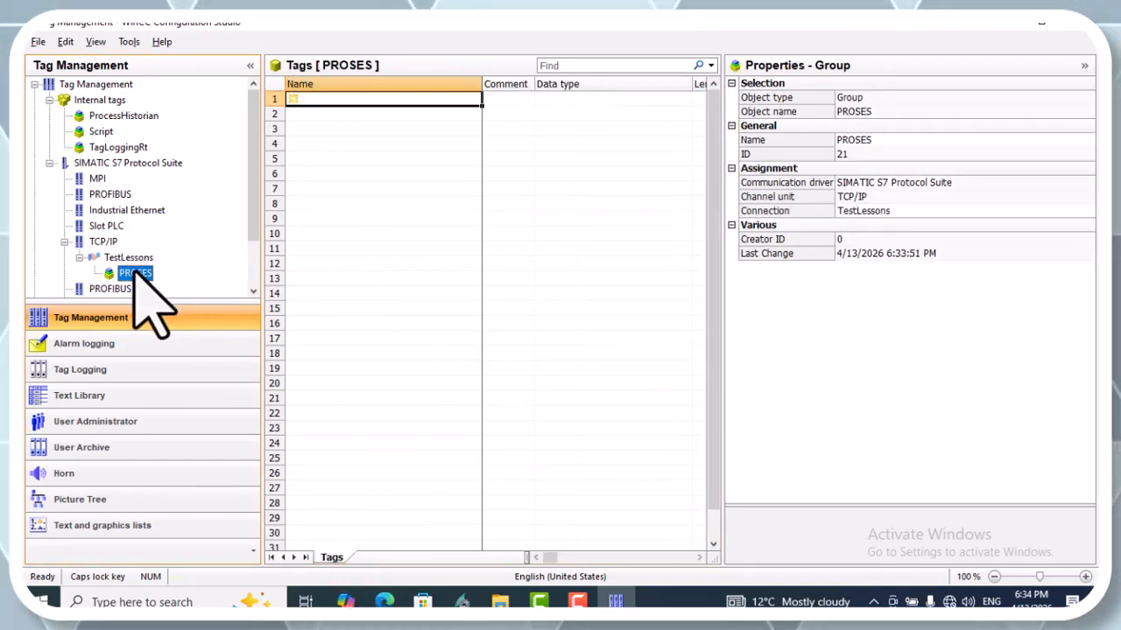
{"action": "left_click", "coordinate": [328, 98]}
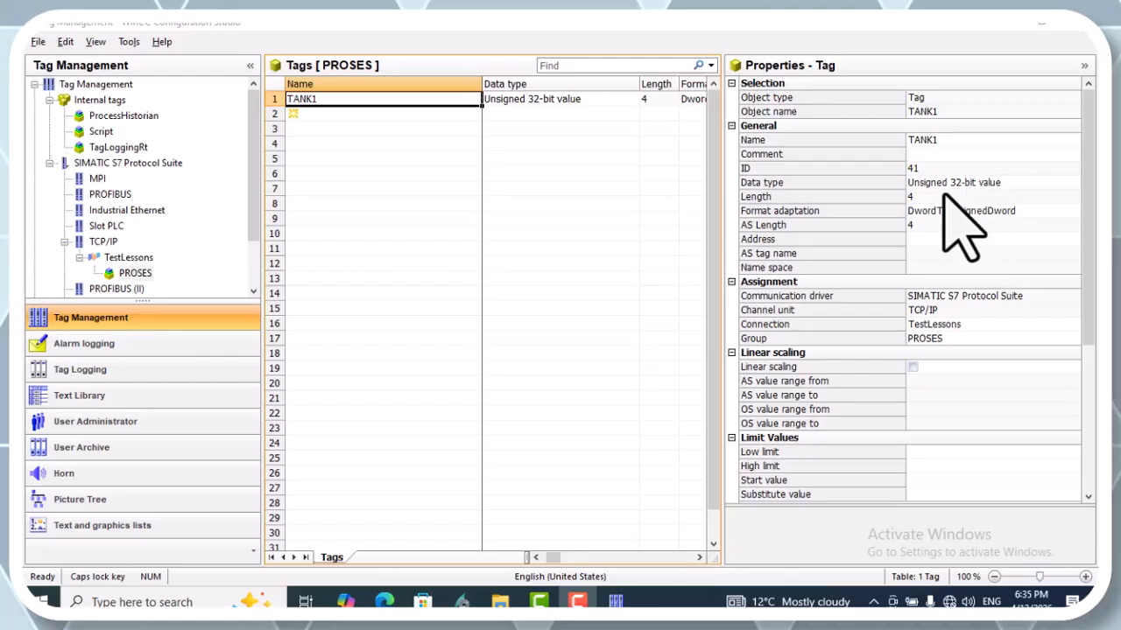
{"action": "left_click", "coordinate": [1018, 184]}
{"action": "left_click", "coordinate": [1073, 182]}
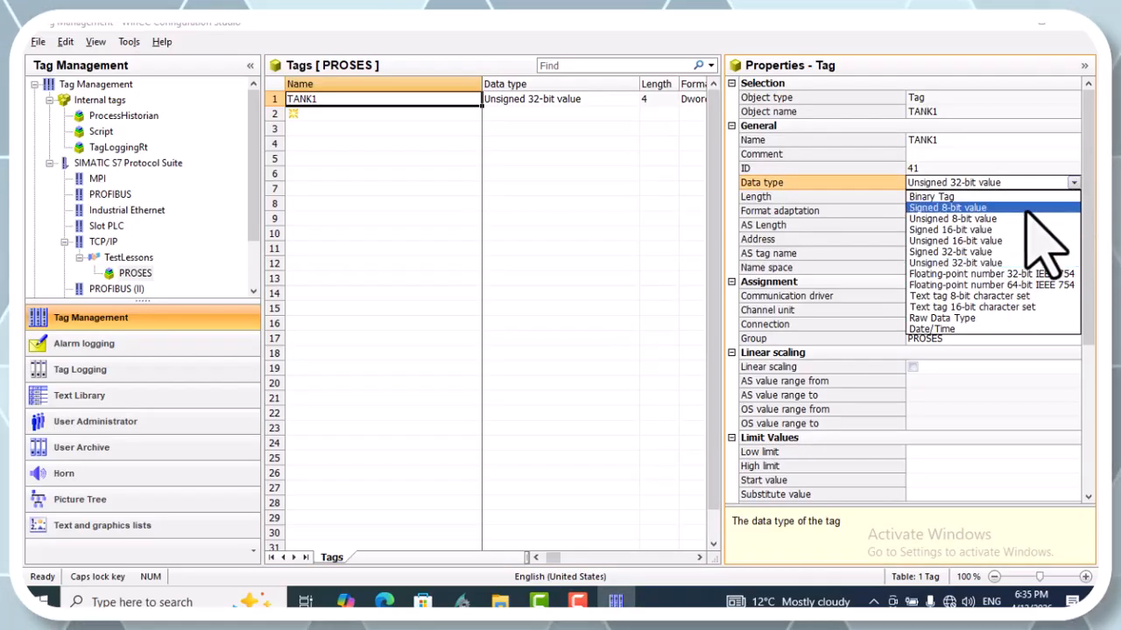
{"action": "left_click", "coordinate": [987, 241]}
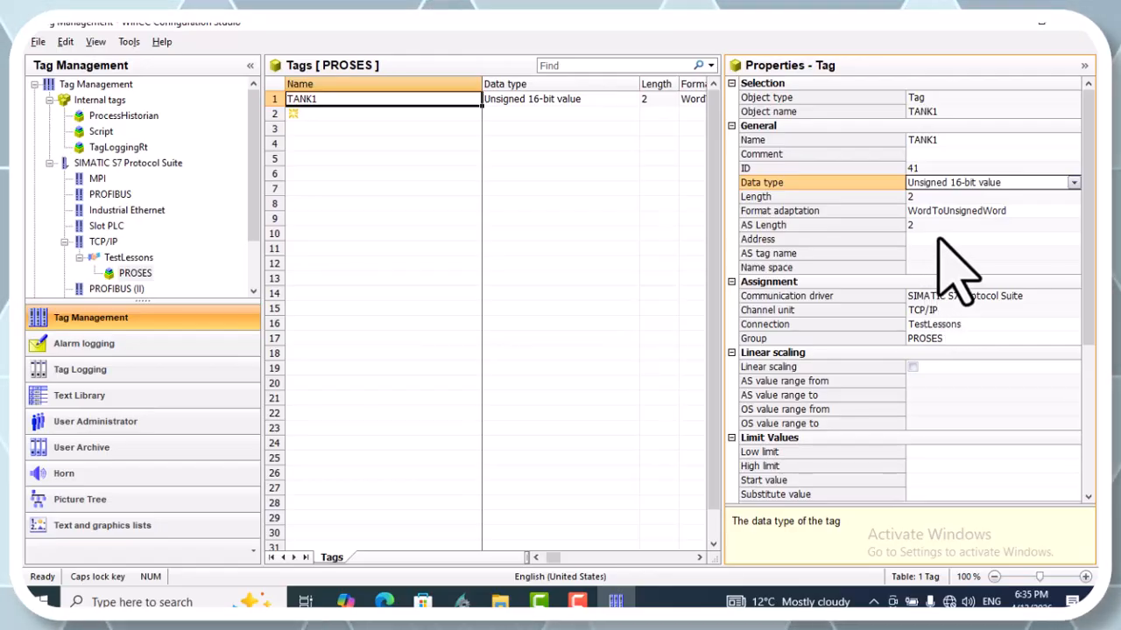
- Set the TANK1 tag's address to data block number 144, word address DBW 2
{"action": "left_click", "coordinate": [937, 239]}
{"action": "left_click", "coordinate": [1073, 239]}
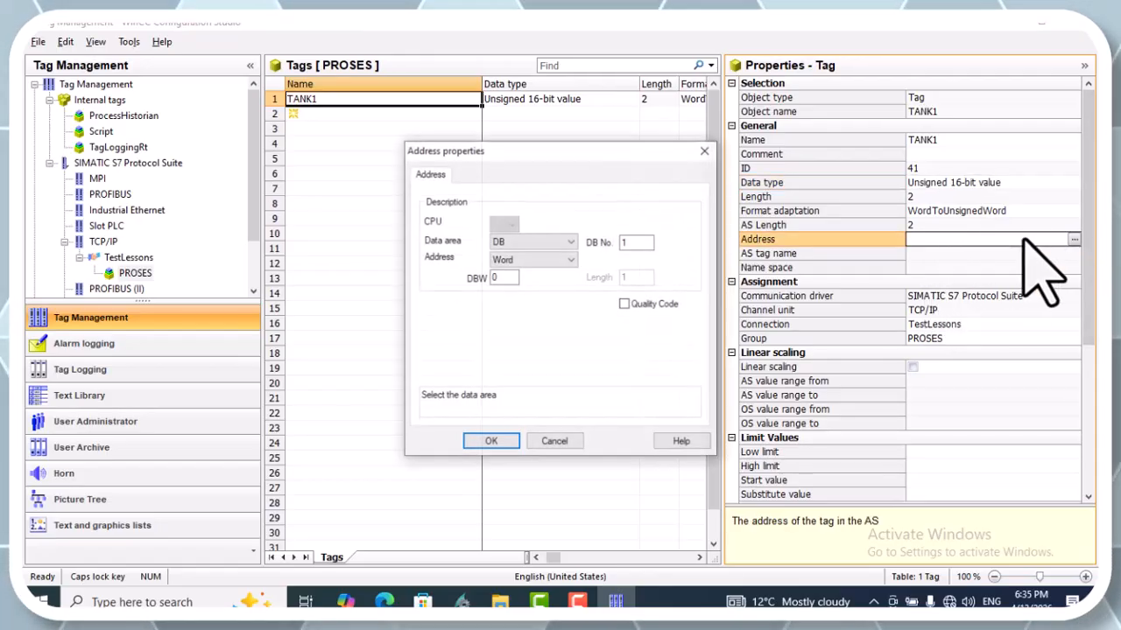
{"action": "left_click_drag", "start_coordinate": [605, 156], "coordinate": [522, 142]}
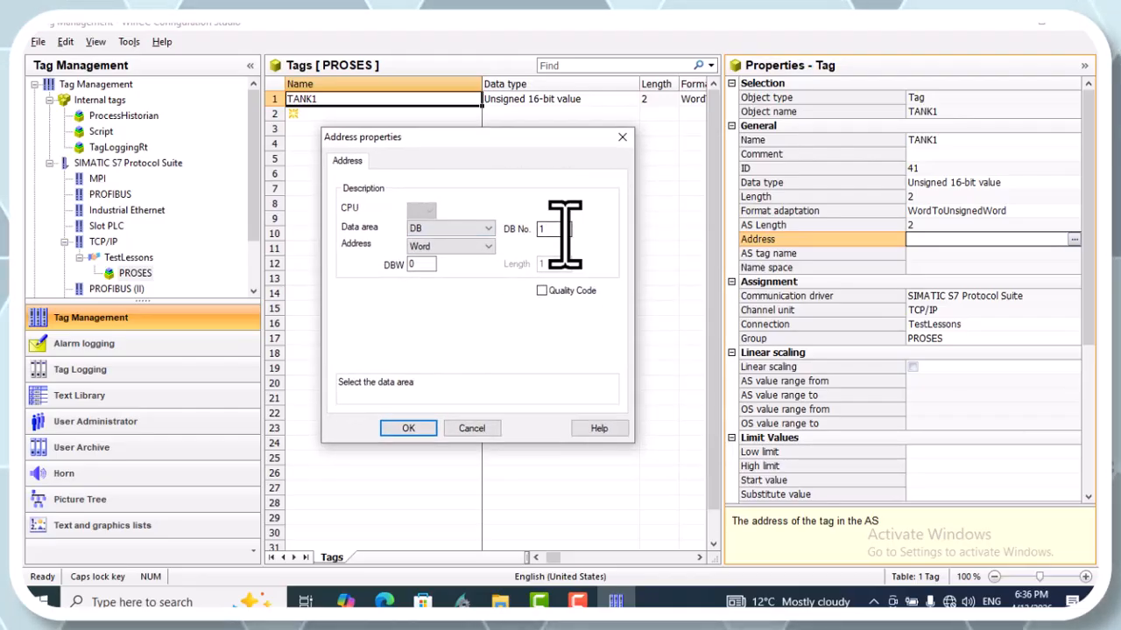
{"action": "left_click", "coordinate": [486, 246]}
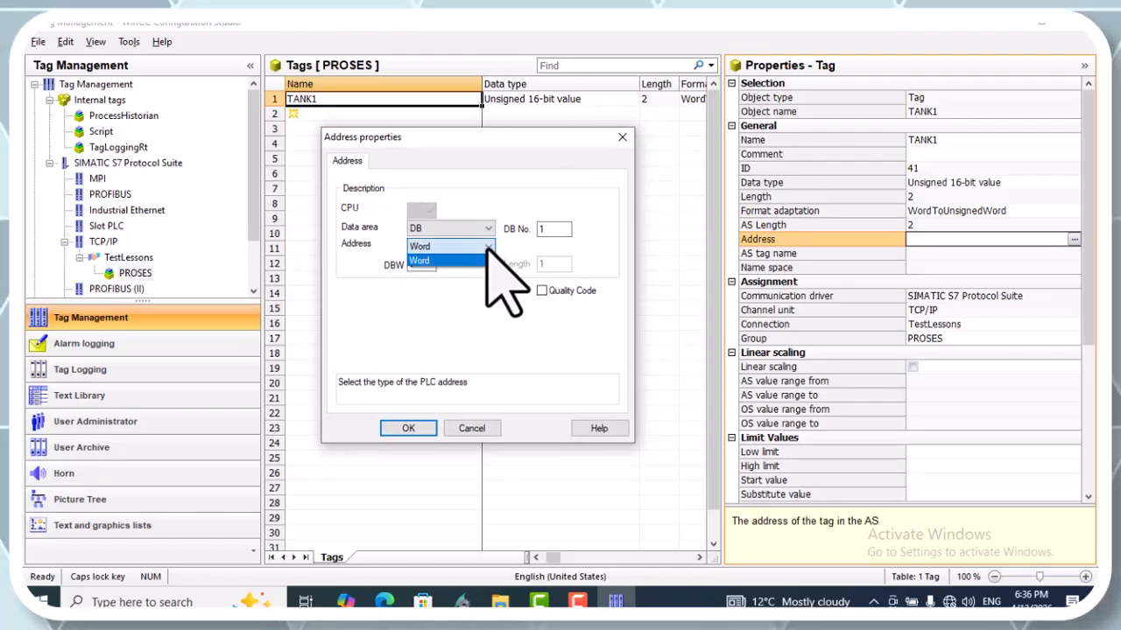
{"action": "left_click", "coordinate": [487, 248]}
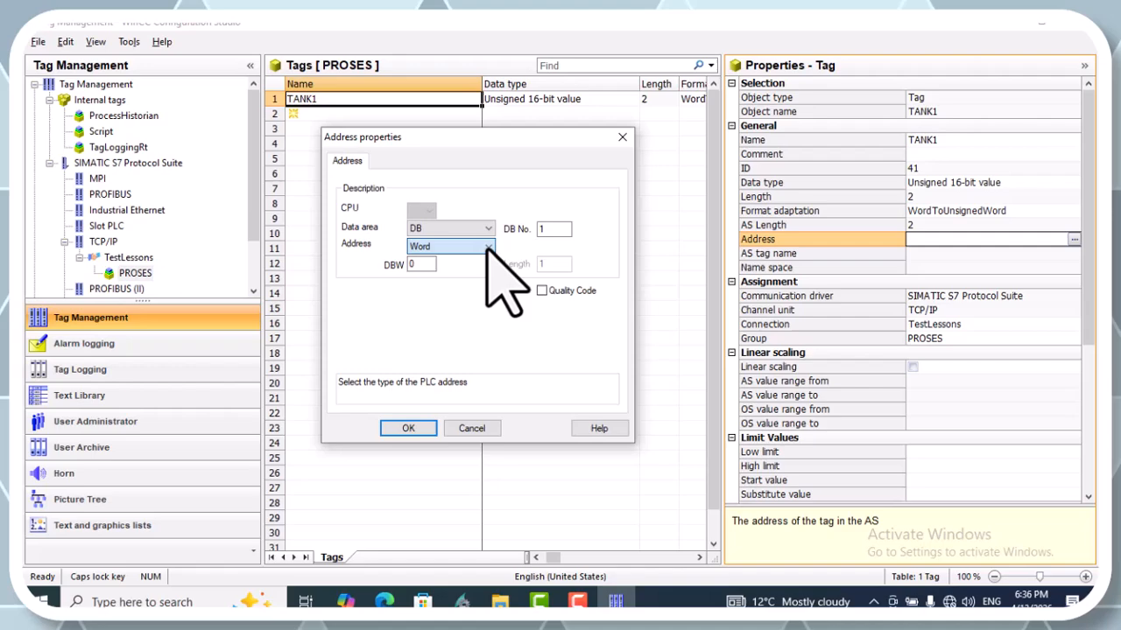
{"action": "double_click", "coordinate": [550, 231]}
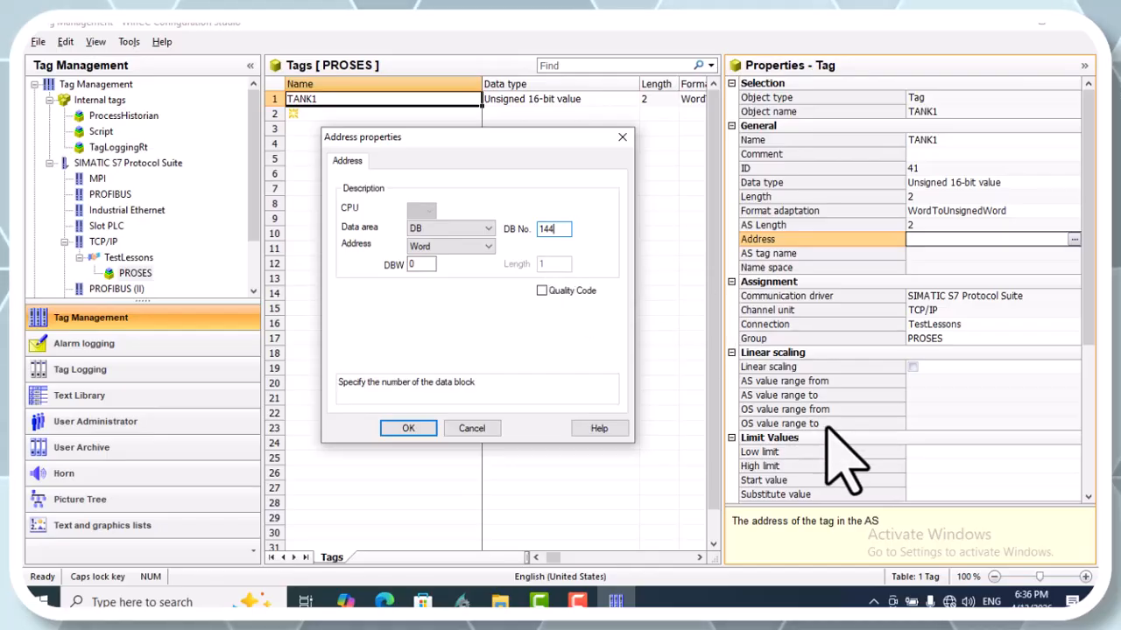
{"action": "key", "text": "alt+Tab"}
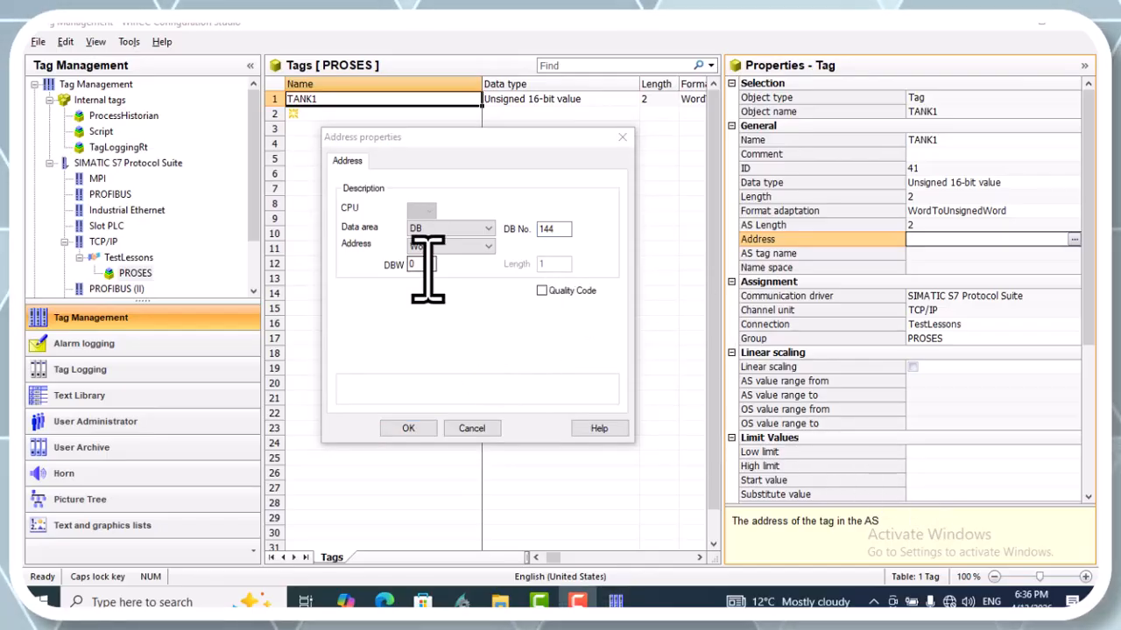
{"action": "double_click", "coordinate": [422, 263]}
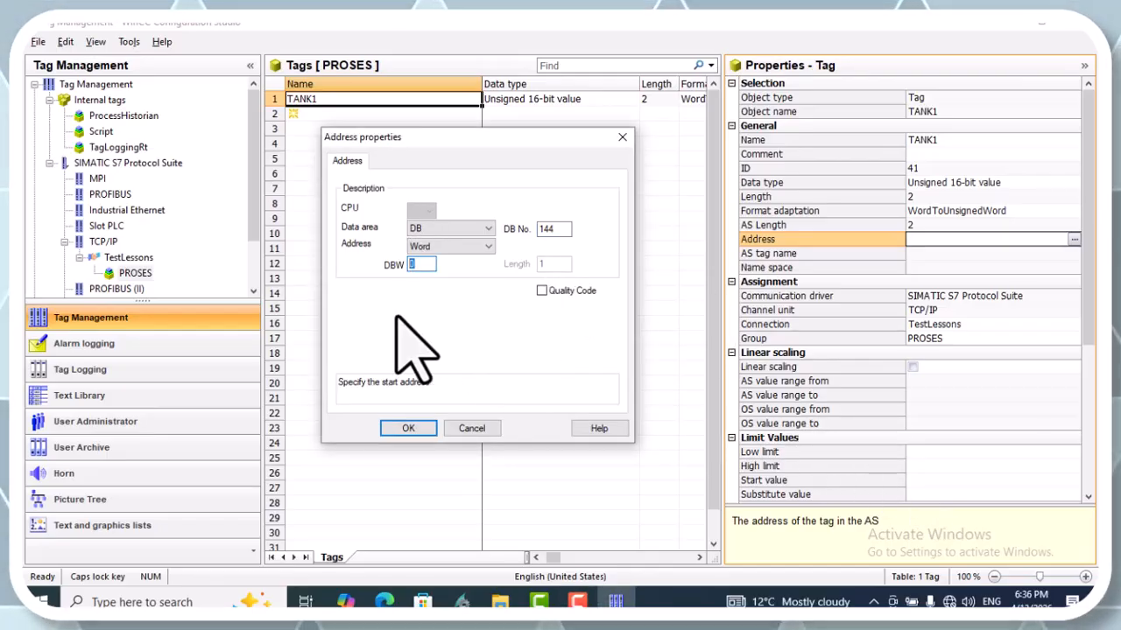
{"action": "type", "text": "2"}
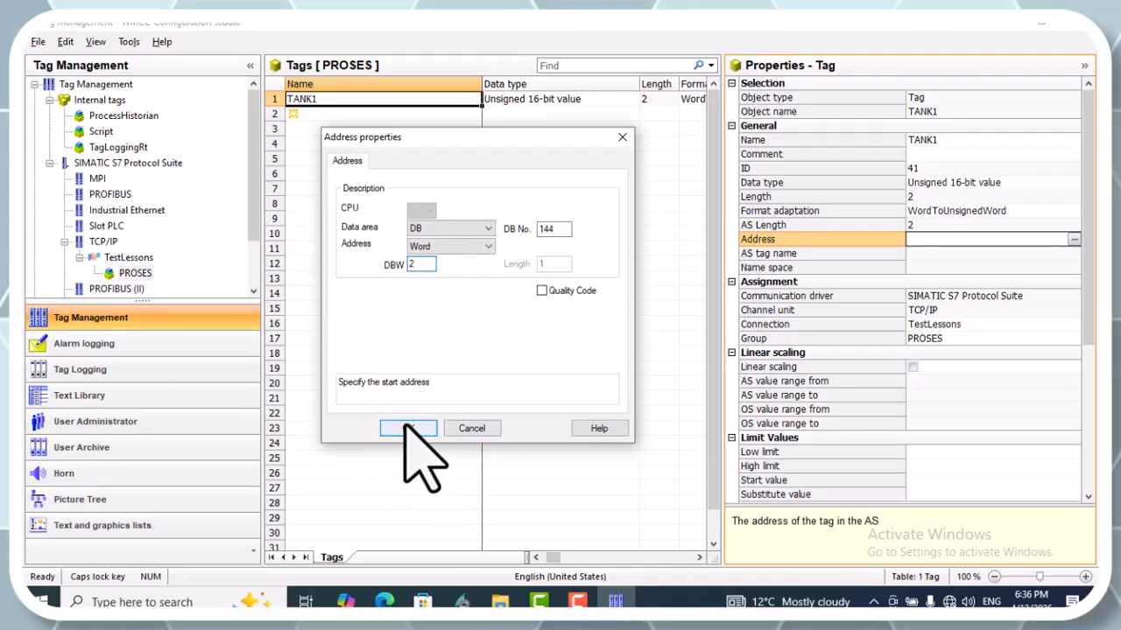
{"action": "left_click", "coordinate": [407, 429]}
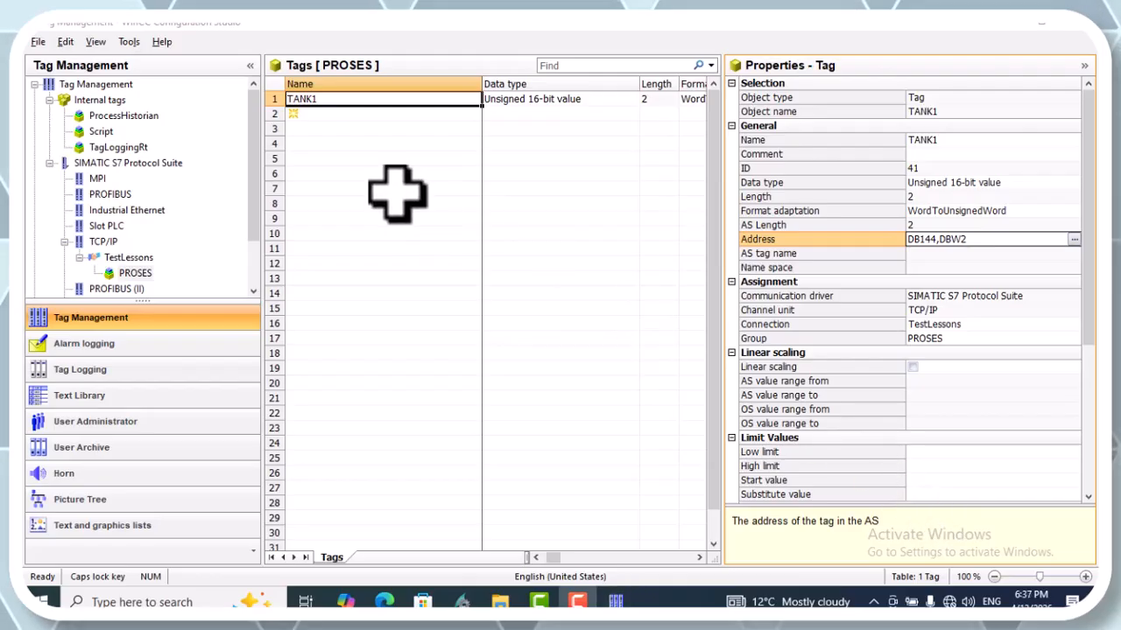
- Add a second tag named VALVE_ON to the PROSES group with the data type Binary Tag
{"action": "left_click", "coordinate": [293, 114]}
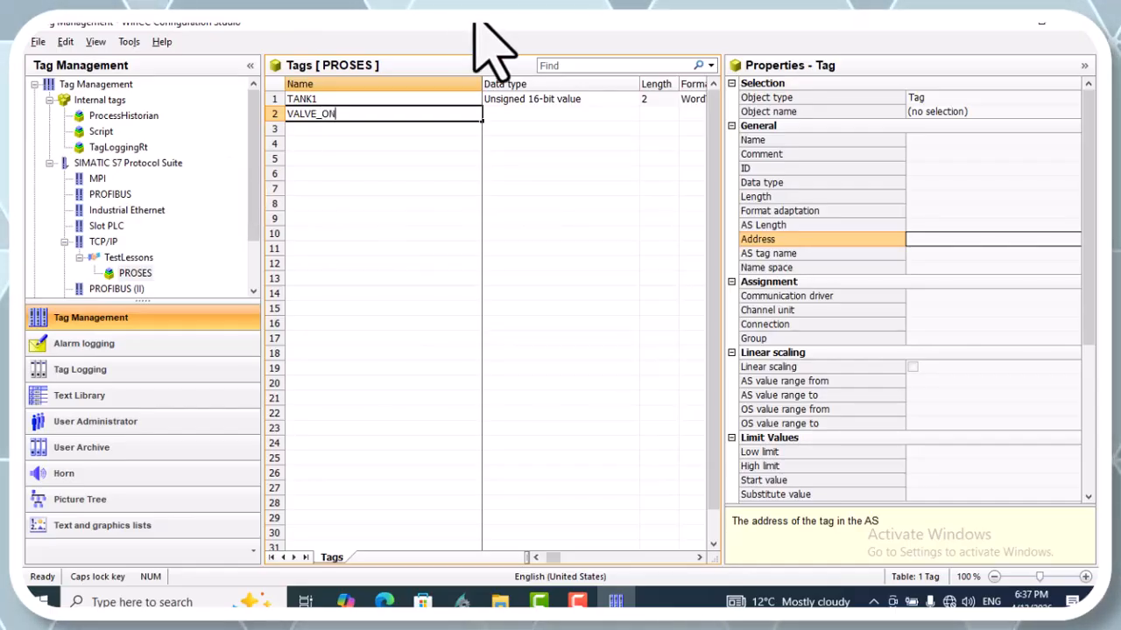
{"action": "left_click", "coordinate": [956, 182]}
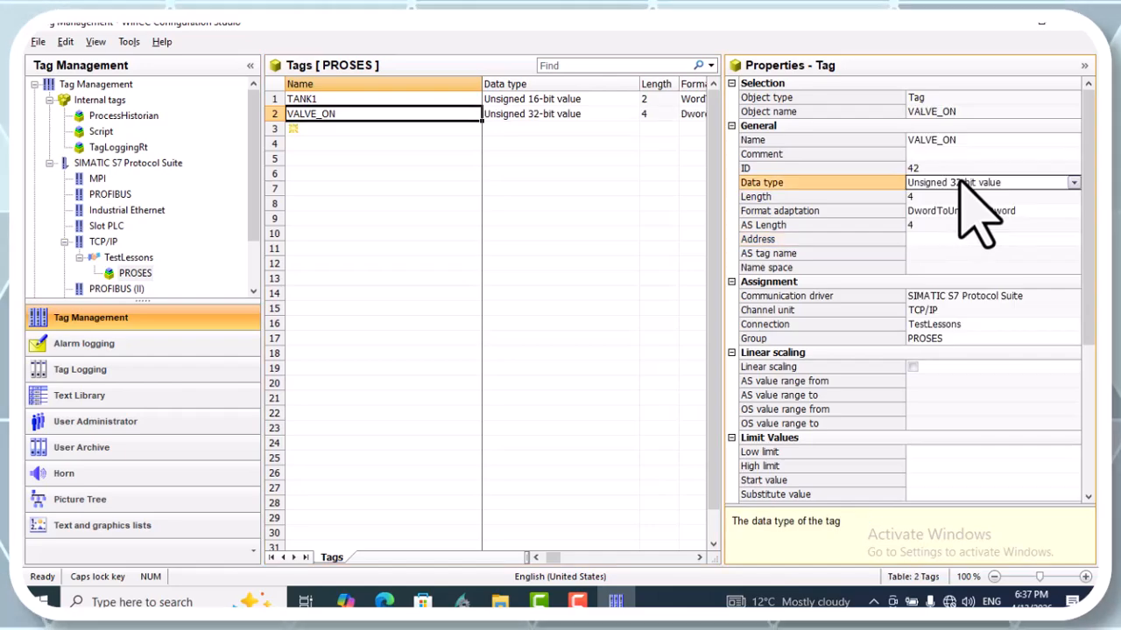
{"action": "left_click", "coordinate": [1072, 183]}
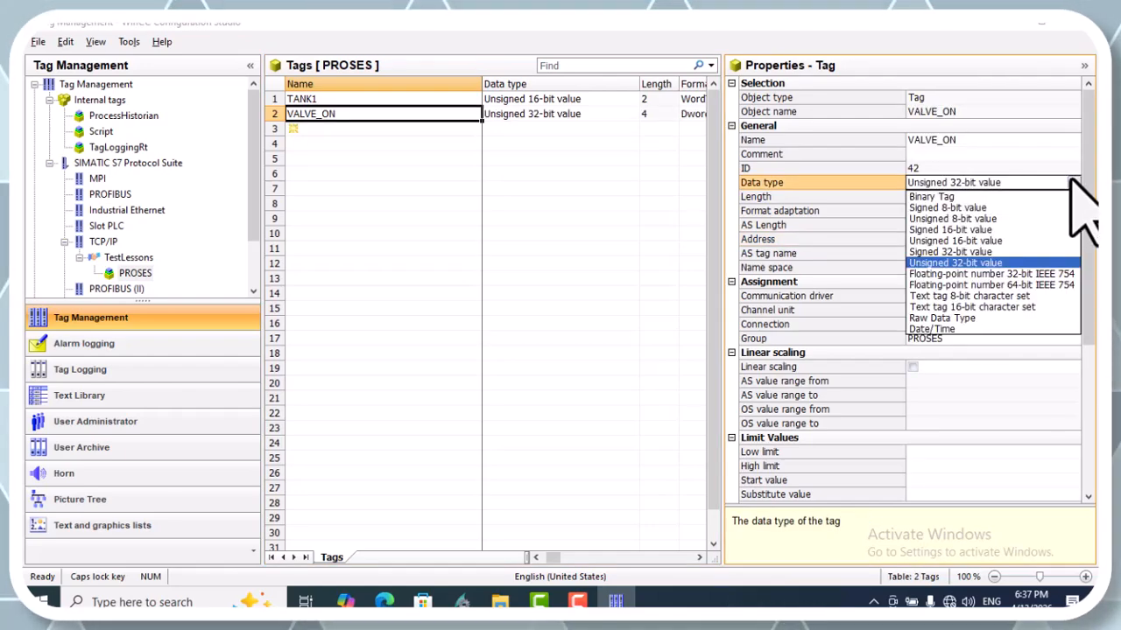
{"action": "left_click", "coordinate": [976, 196]}
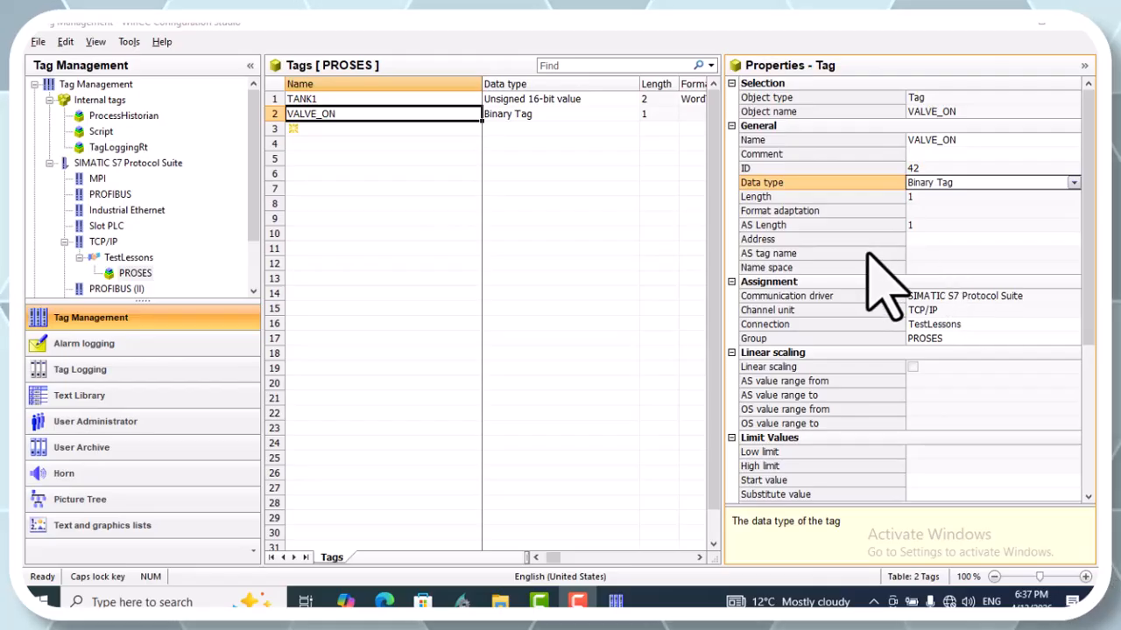
- Set the VALVE_ON tag's address to bit 1 of byte 6 in data block 144
{"action": "left_click", "coordinate": [943, 240]}
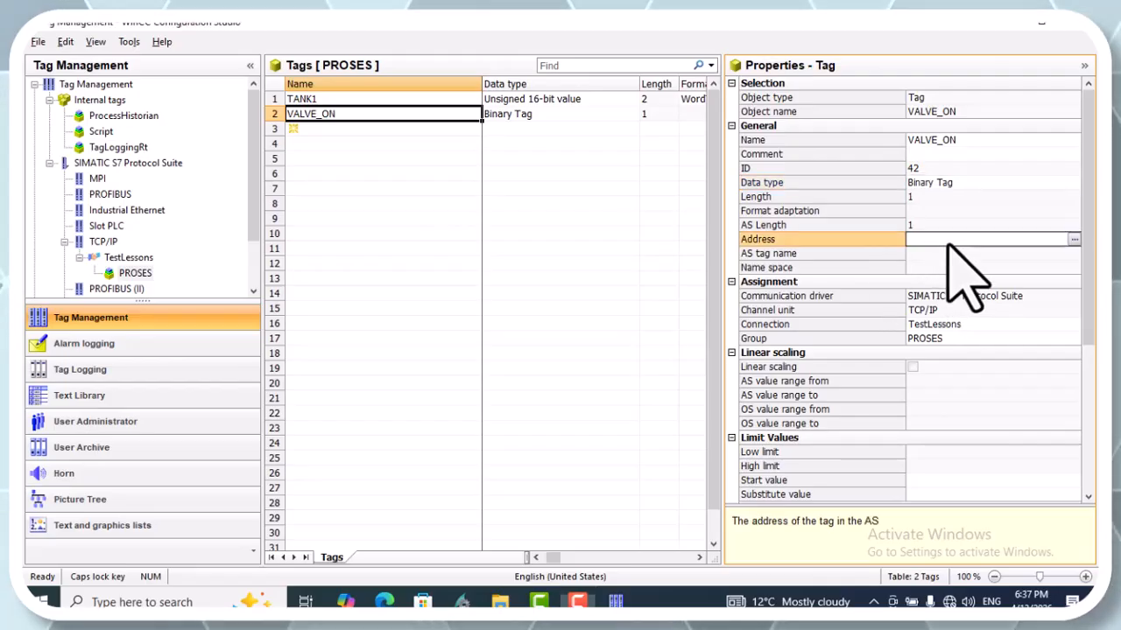
{"action": "left_click", "coordinate": [1074, 239]}
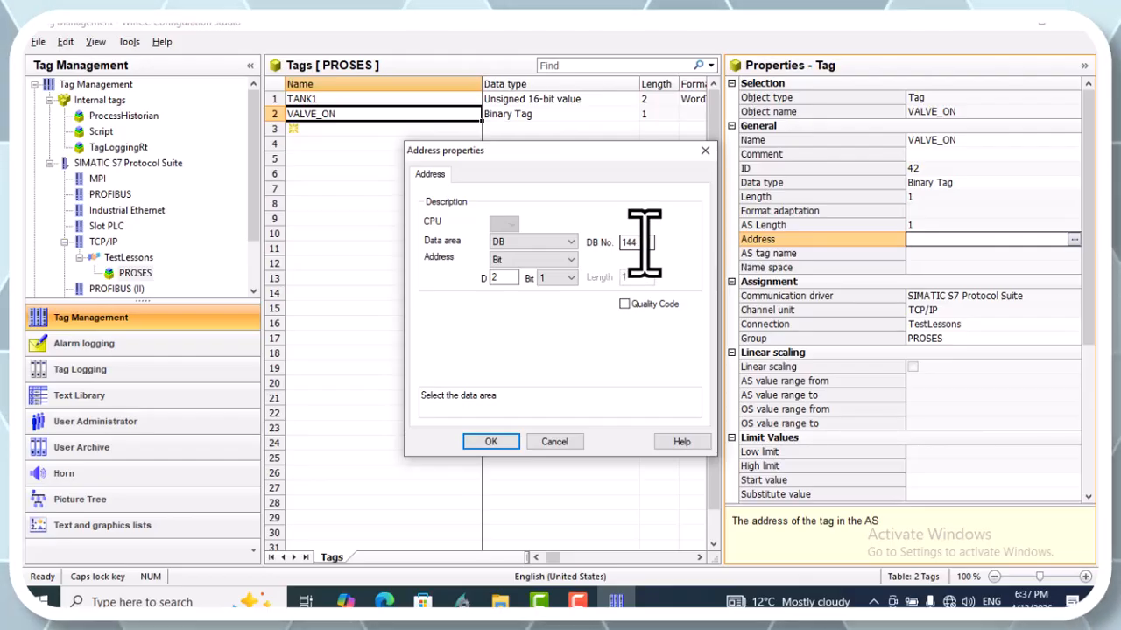
{"action": "left_click_drag", "start_coordinate": [513, 279], "coordinate": [477, 273]}
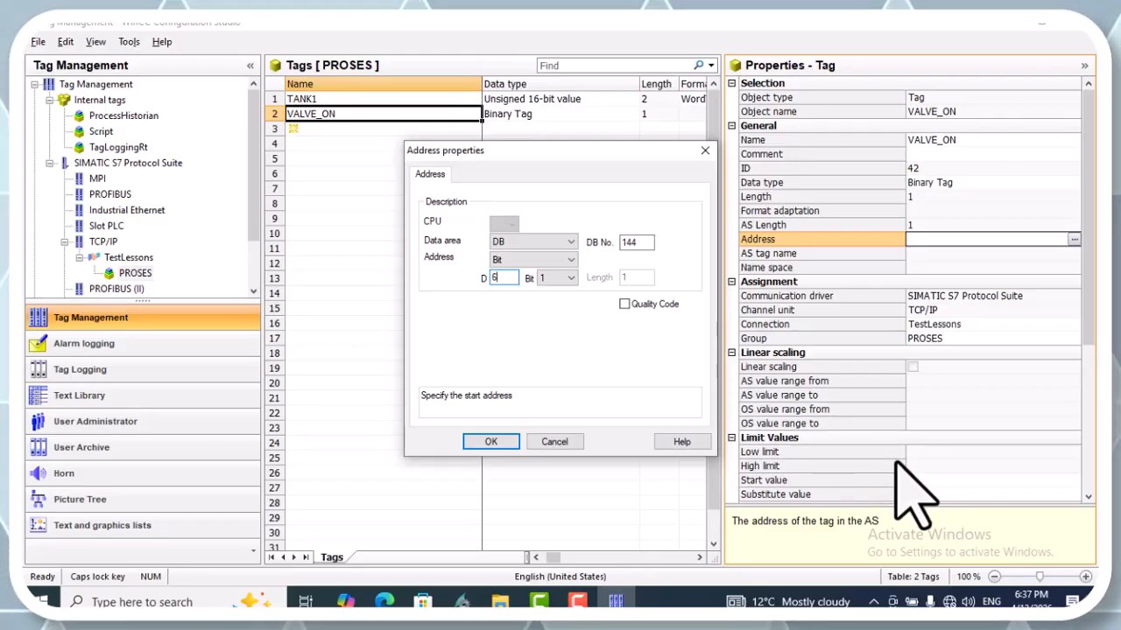
{"action": "left_click", "coordinate": [491, 442]}
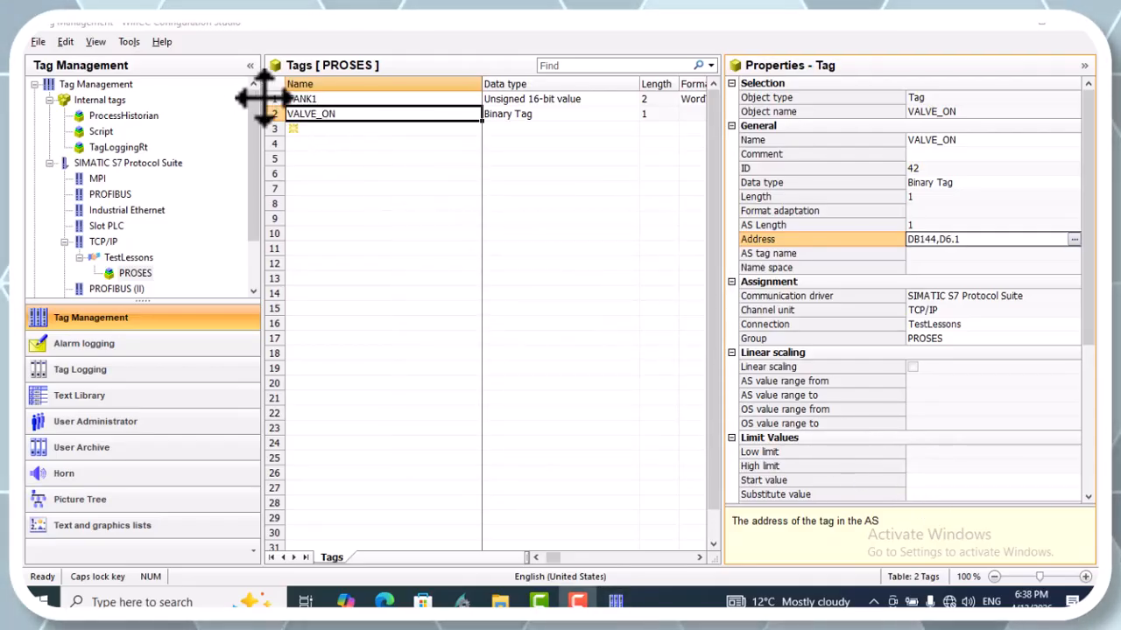
- Add a third tag named Current_Flow to the PROSES group with the data type Floating-point number 32-bit IEEE 754
{"action": "left_click", "coordinate": [317, 130]}
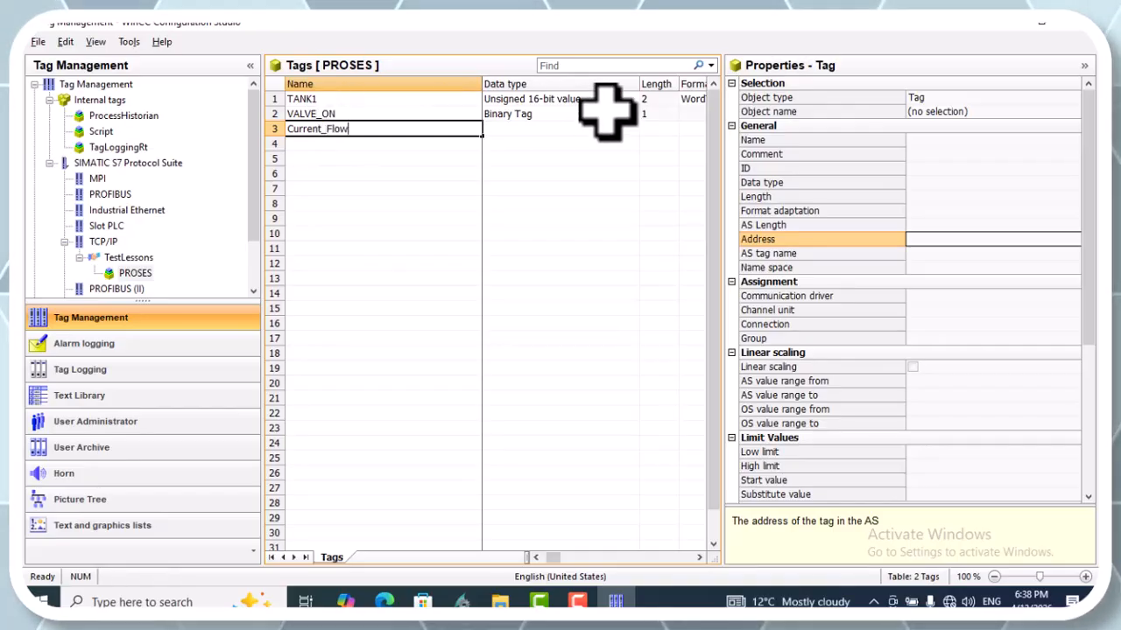
{"action": "left_click", "coordinate": [955, 185]}
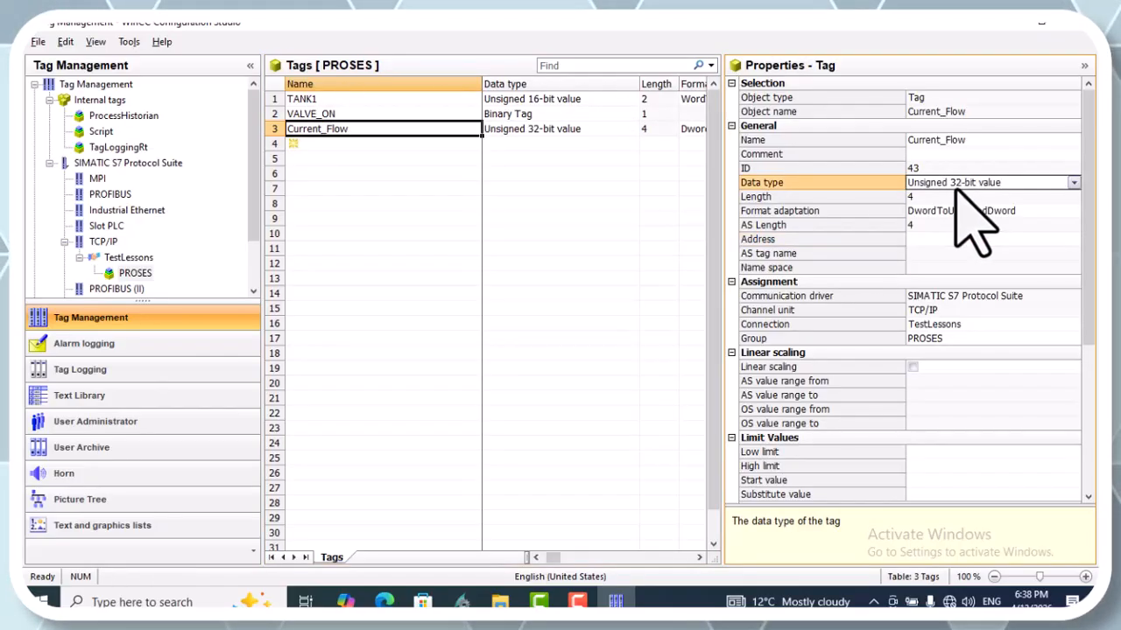
{"action": "left_click", "coordinate": [1073, 182]}
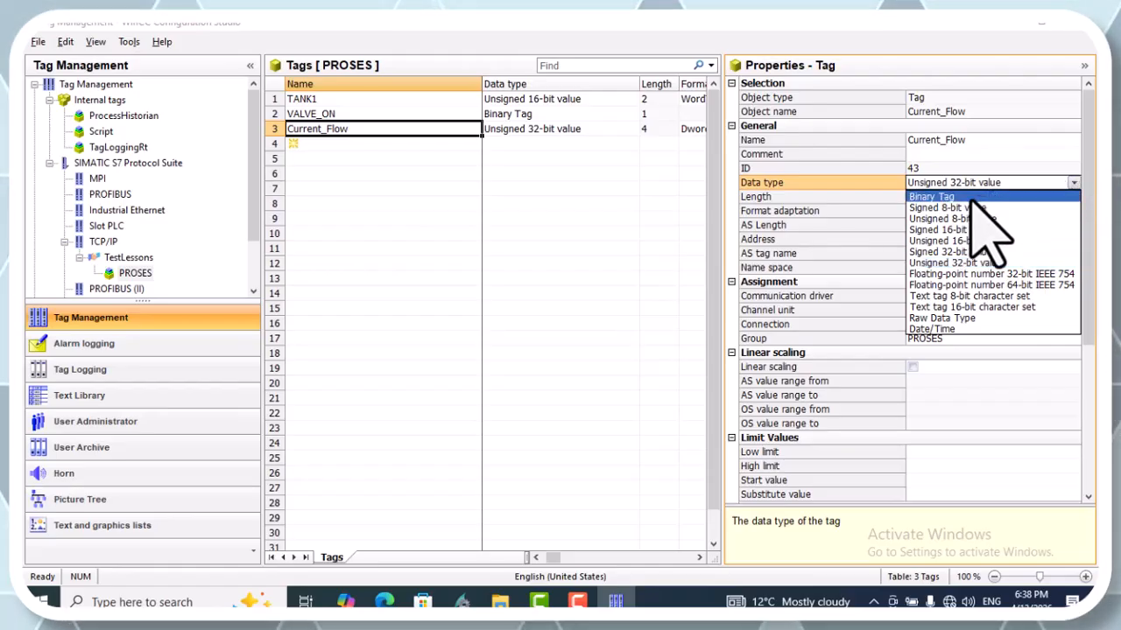
{"action": "left_click", "coordinate": [916, 277]}
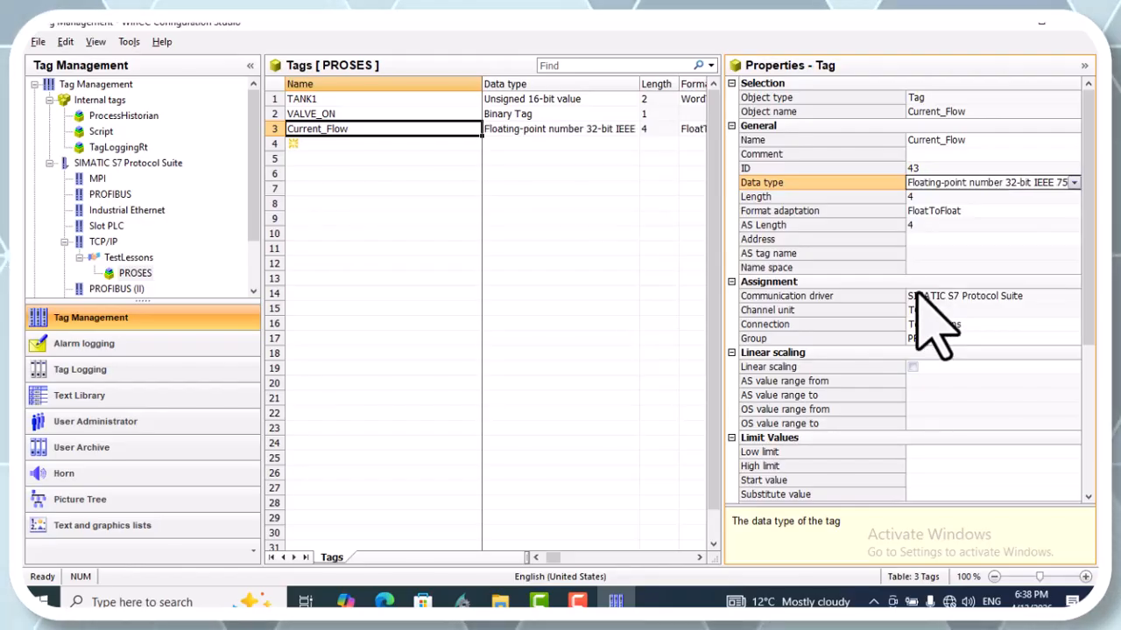
- Set the Current_Flow tag's address to double word DD 8 in data block 144
{"action": "left_click", "coordinate": [974, 240]}
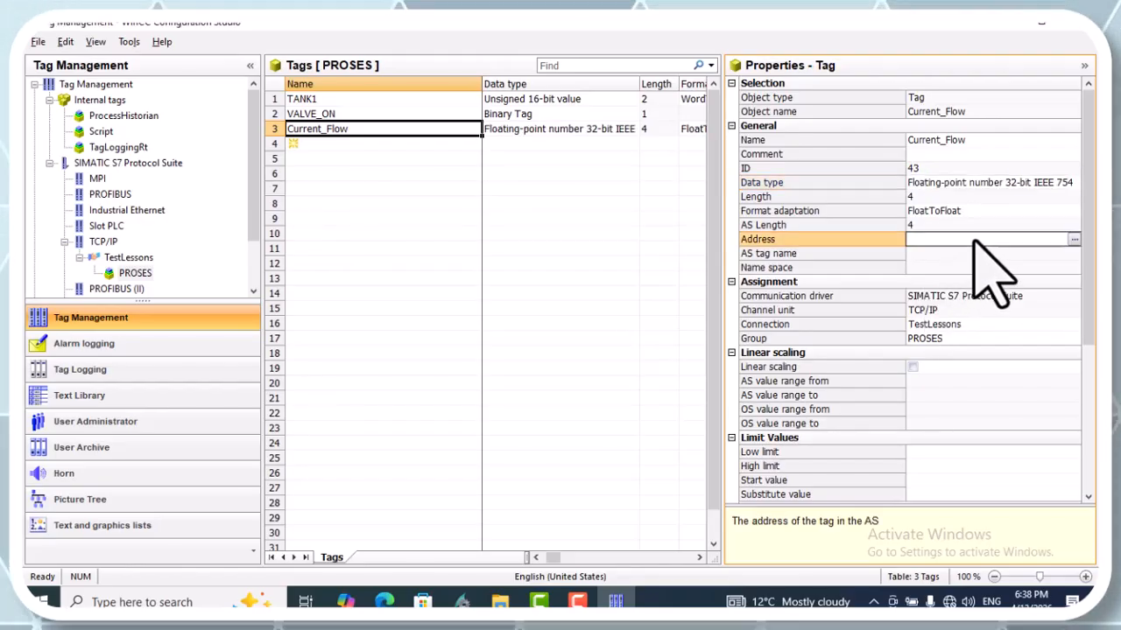
{"action": "left_click", "coordinate": [1073, 240]}
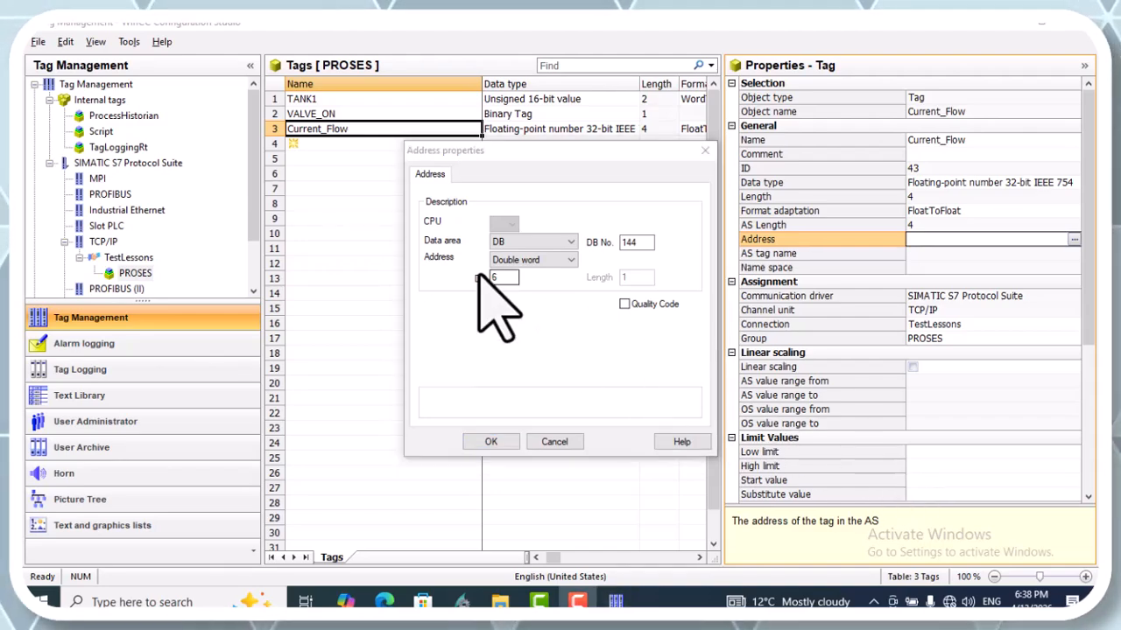
{"action": "left_click", "coordinate": [511, 282]}
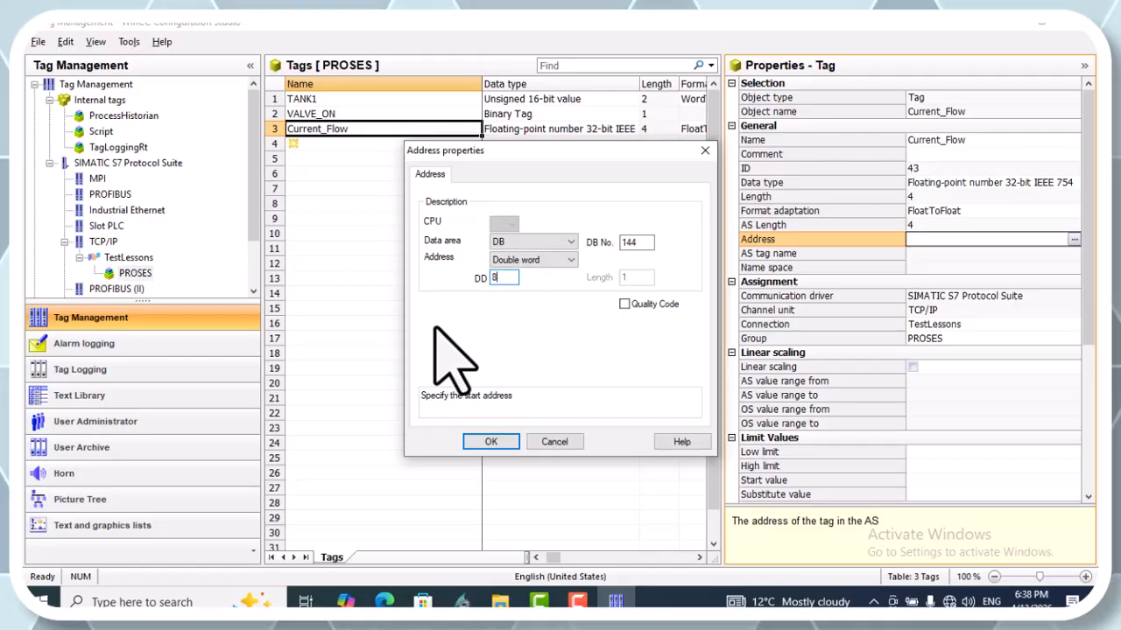
{"action": "left_click", "coordinate": [484, 441]}
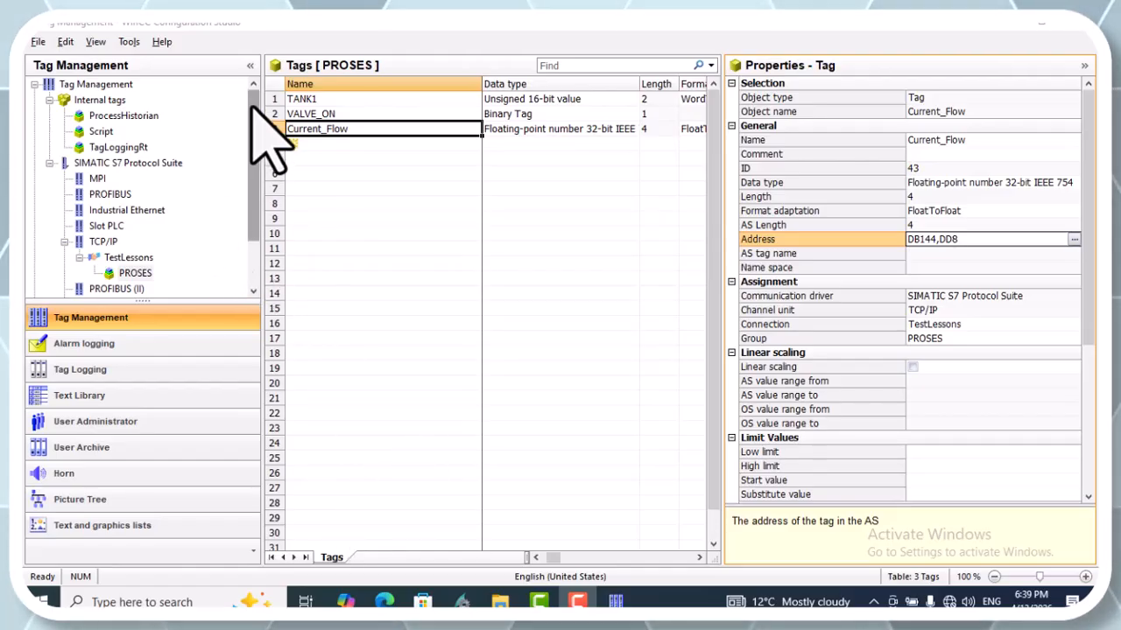
- Enlarge the Tag Management tree area to show every entry down to Structure tags
{"action": "mouse_move", "coordinate": [254, 111]}
{"action": "left_mouse_down"}
{"action": "mouse_move", "coordinate": [256, 226]}
{"action": "mouse_move", "coordinate": [254, 92]}
{"action": "left_mouse_up"}
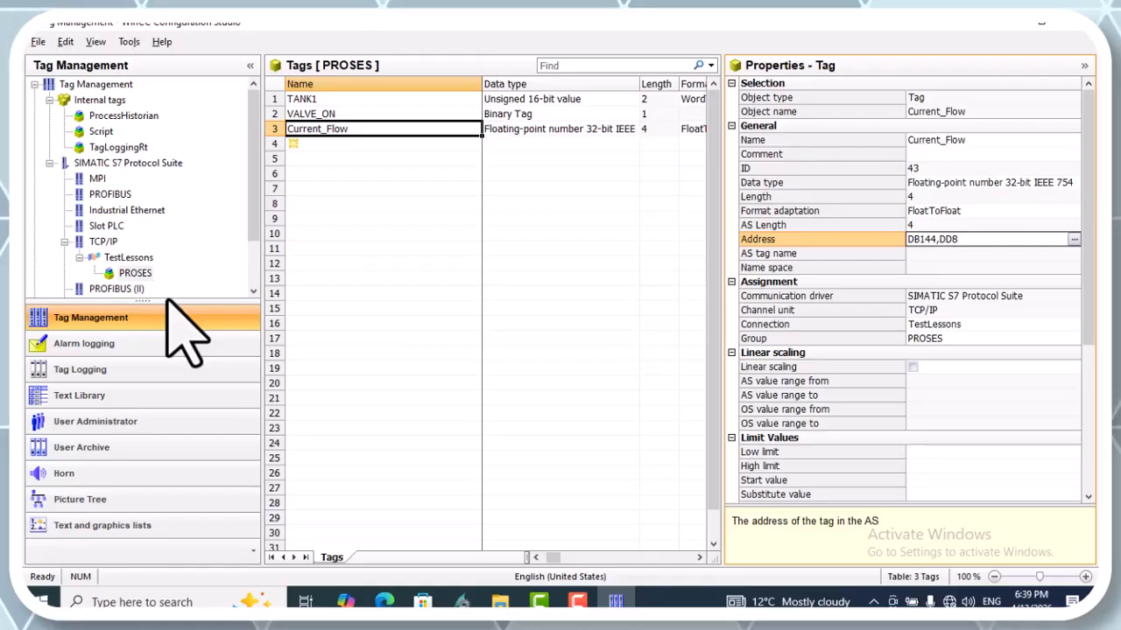
{"action": "left_click_drag", "start_coordinate": [158, 301], "coordinate": [166, 385]}
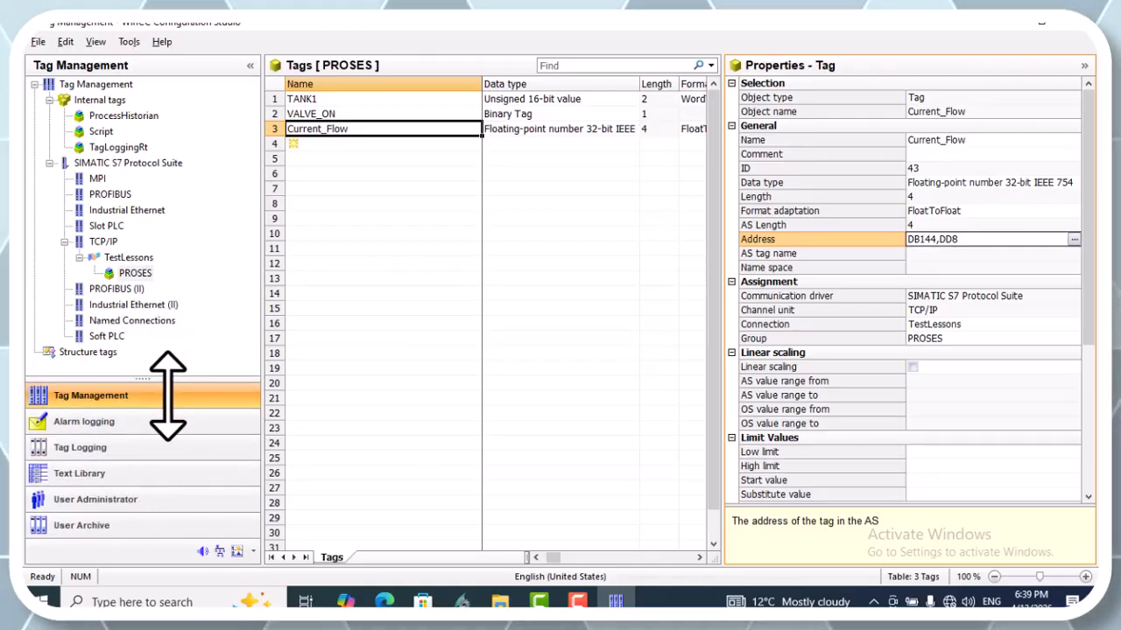